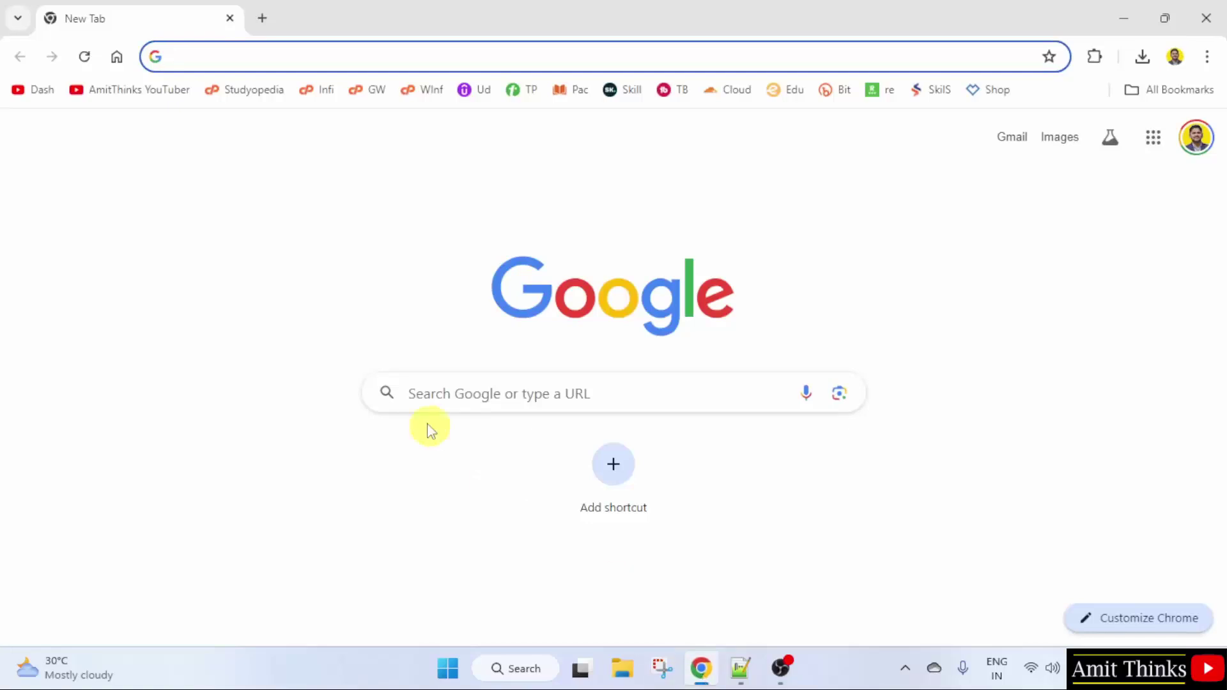
# Step: Search Google for 'mysql' to find the official MySQL site
pyautogui.click(509, 390)
pyautogui.write('mysql')
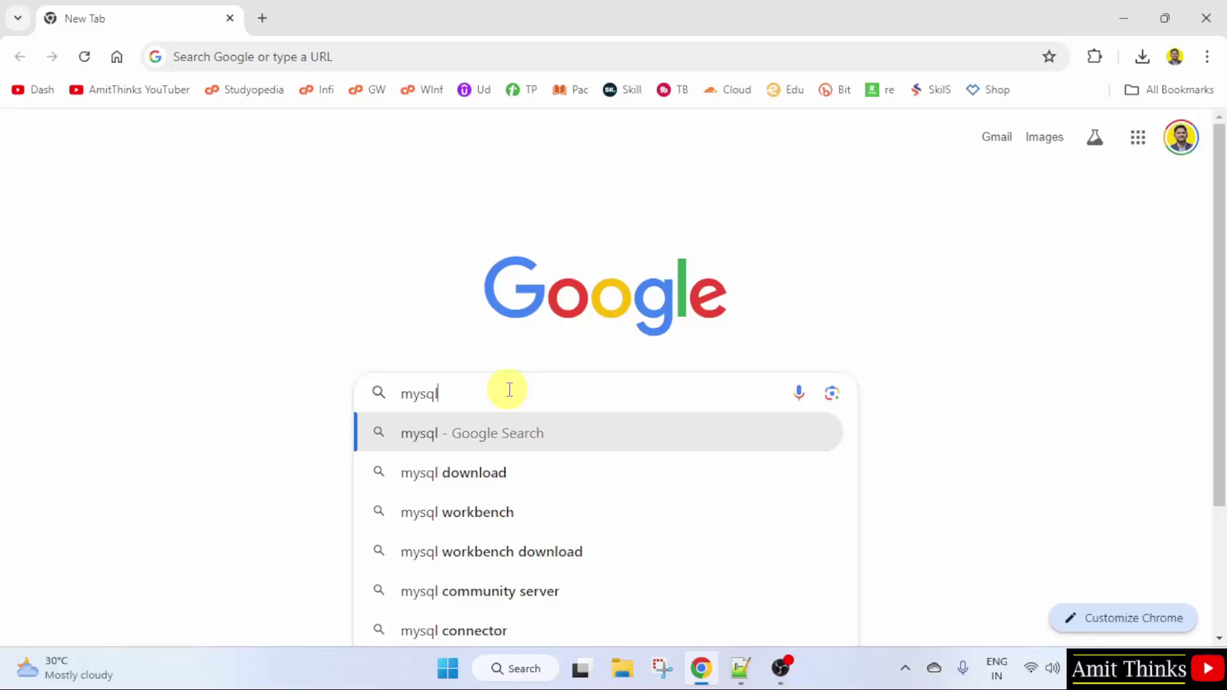
pyautogui.press('Return')
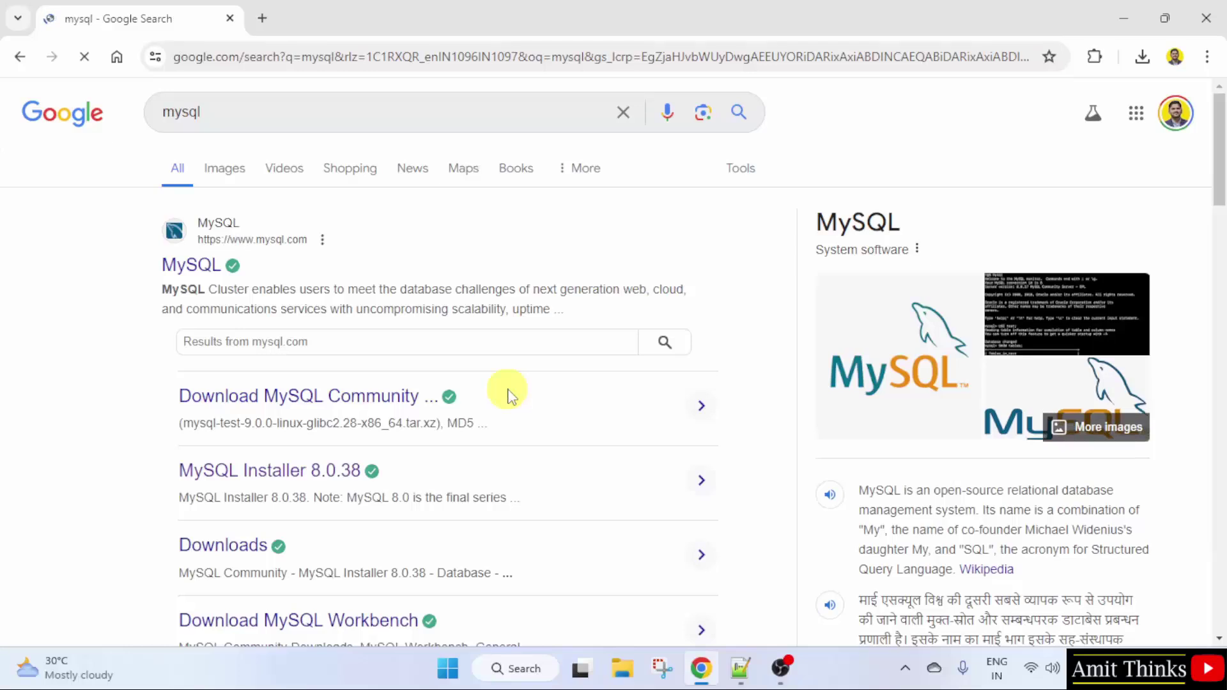
# Step: Go from the MySQL home page through Downloads to MySQL Community (GPL) Downloads
pyautogui.click(205, 274)
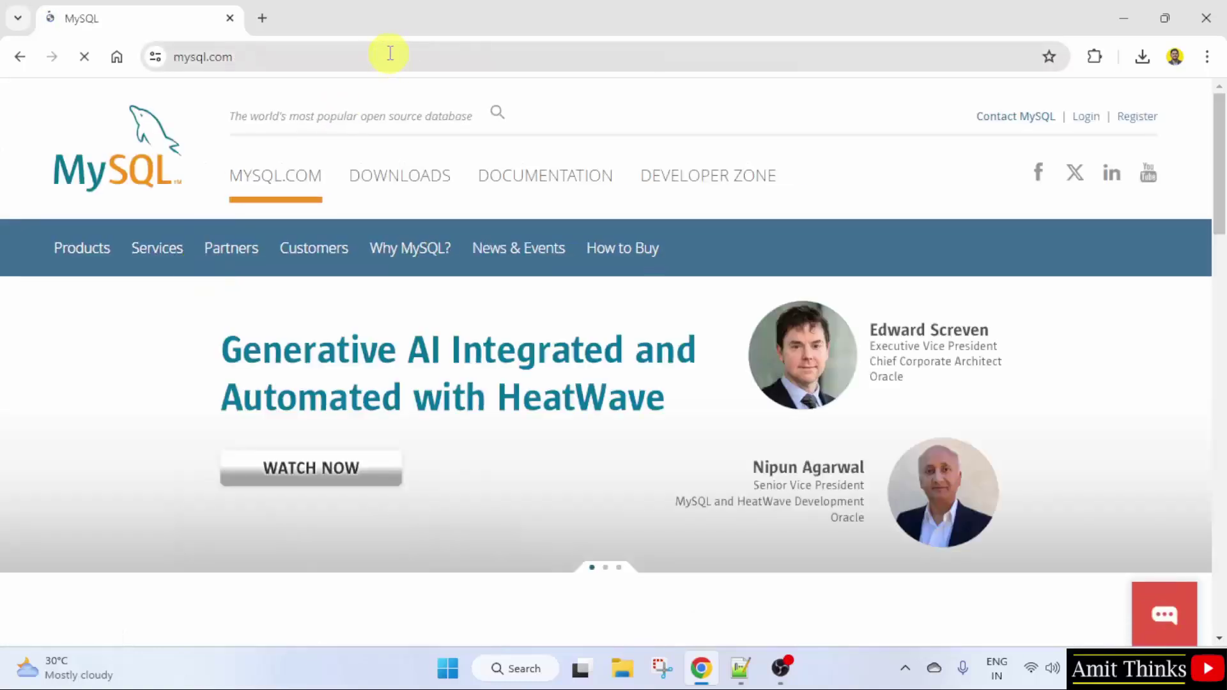
pyautogui.click(423, 191)
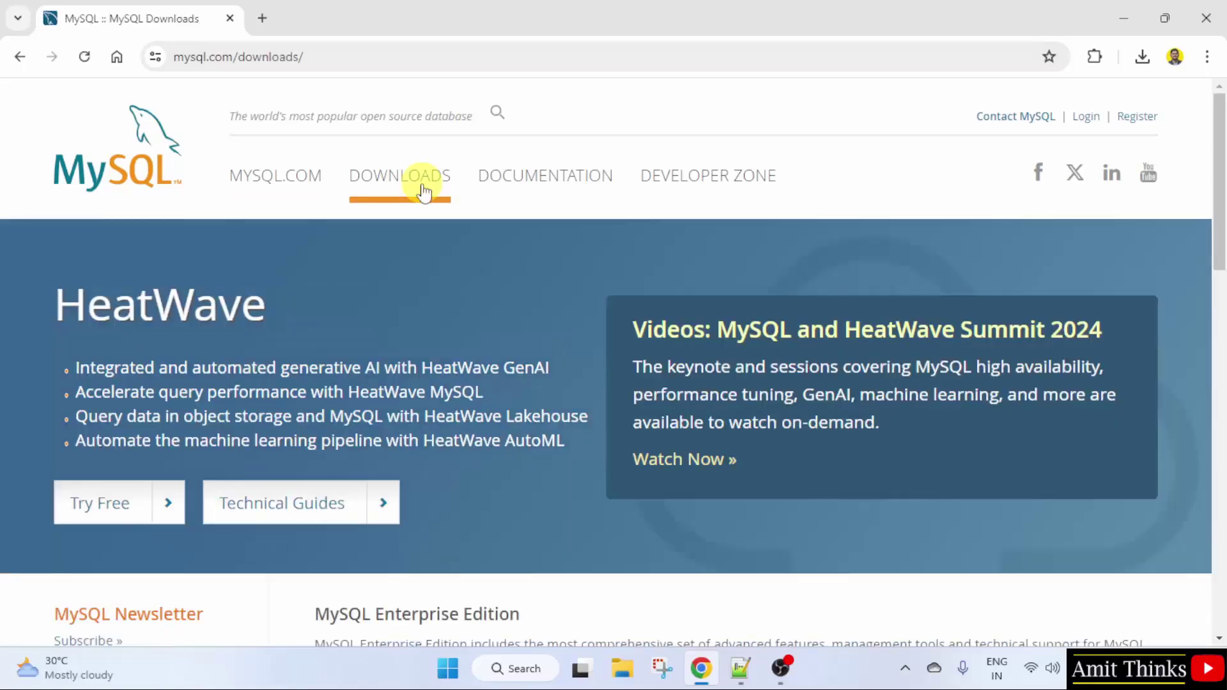
pyautogui.moveTo(1220, 217); pyautogui.dragTo(1221, 414)
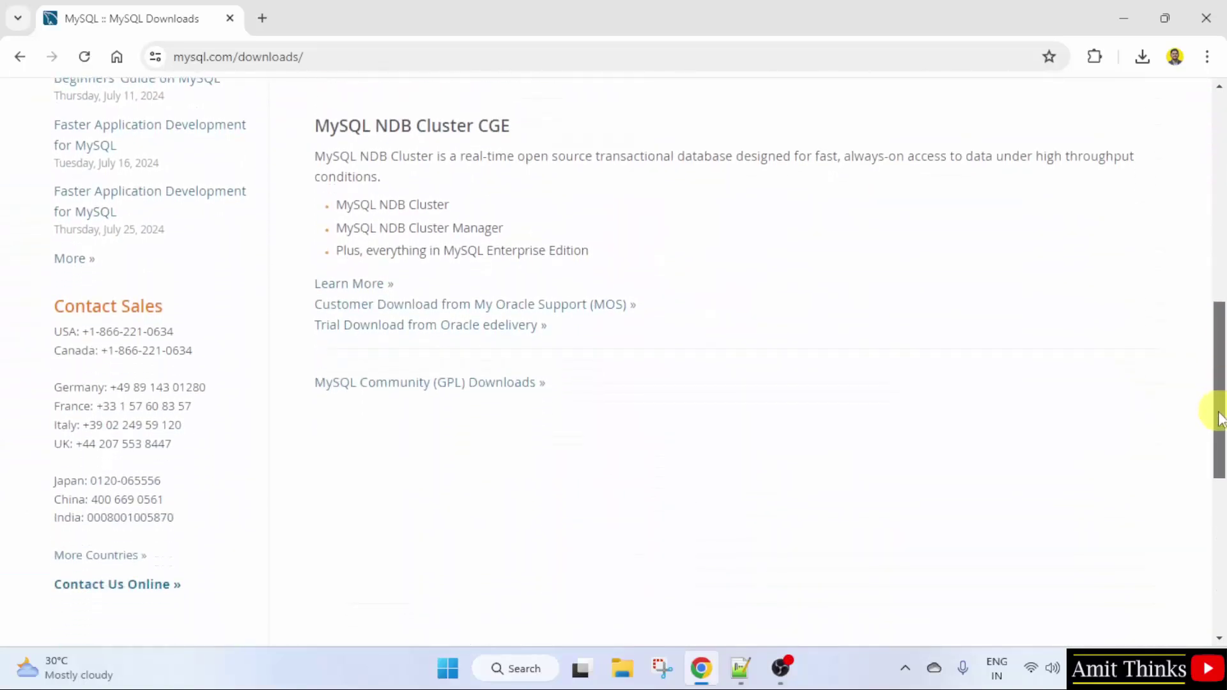
pyautogui.click(526, 393)
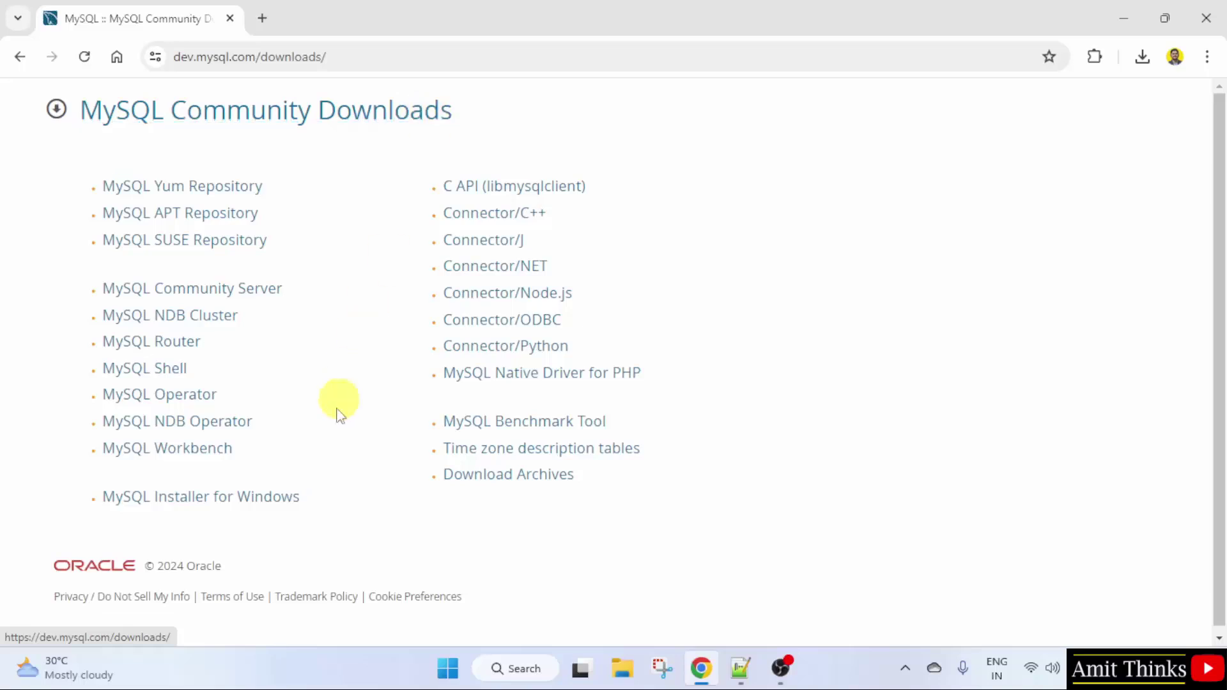
# Step: Open MySQL Installer for Windows 8.0.38 and compare the 2.1M web and 303.6M full MSI installers
pyautogui.click(291, 505)
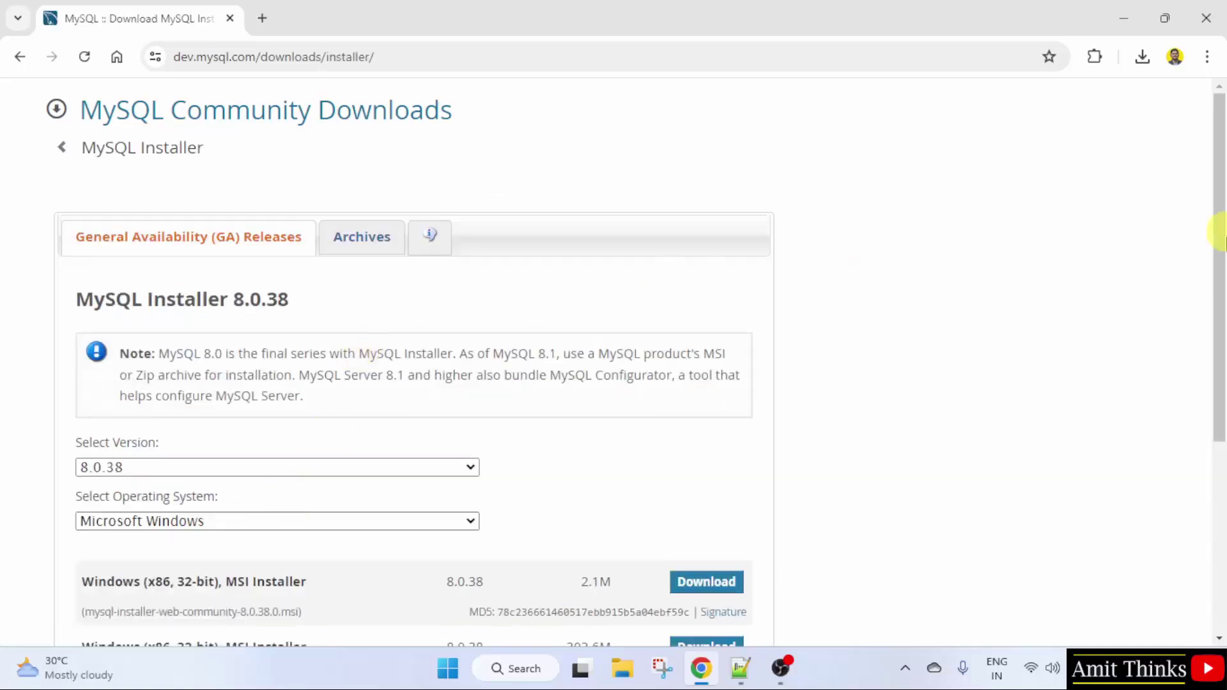
pyautogui.moveTo(1219, 234); pyautogui.dragTo(1220, 318)
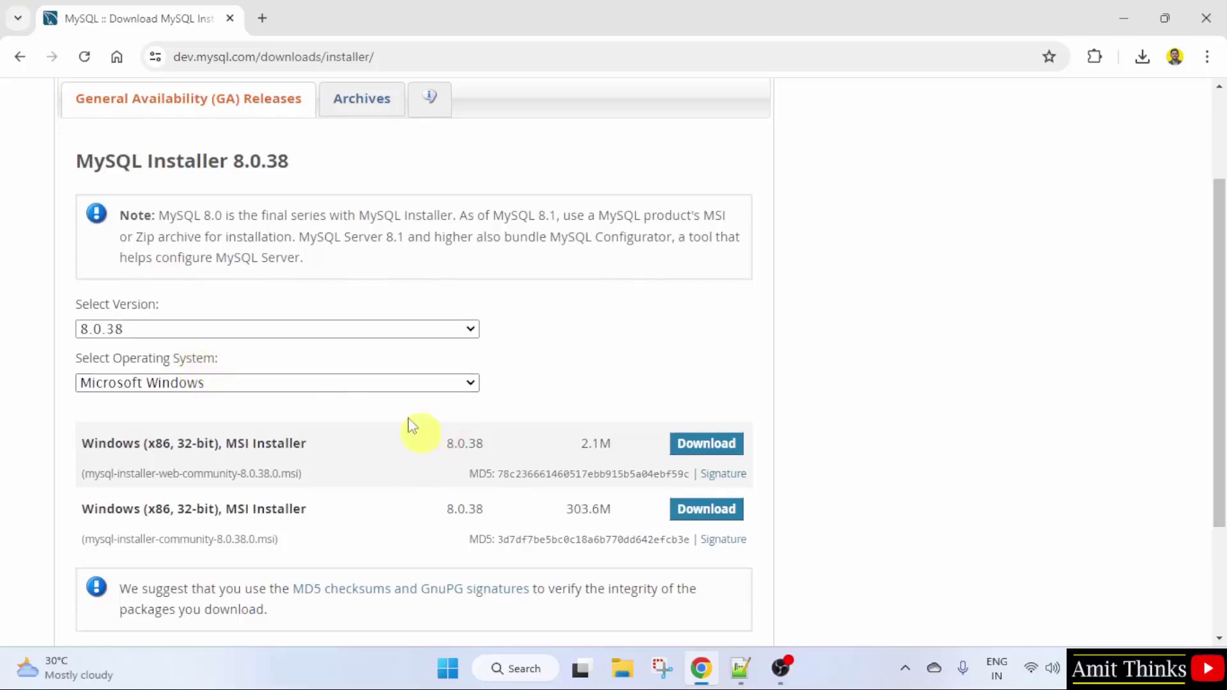
pyautogui.moveTo(1219, 274); pyautogui.dragTo(1219, 377)
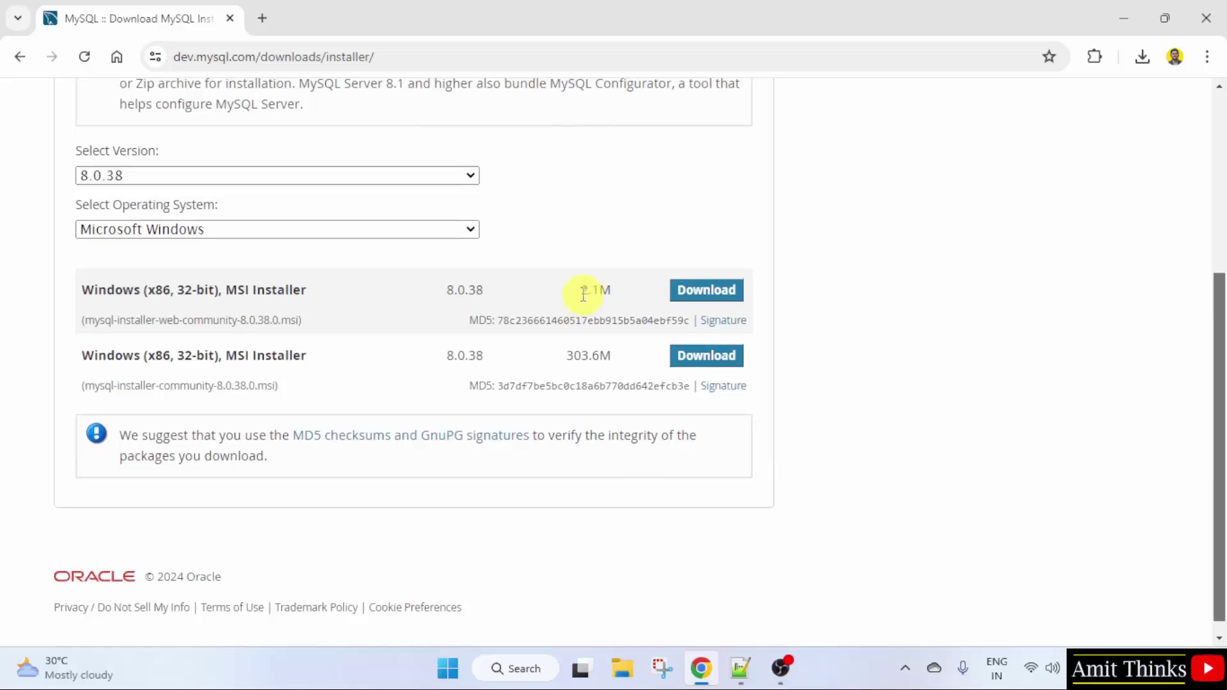
pyautogui.moveTo(583, 293); pyautogui.dragTo(611, 291)
pyautogui.moveTo(566, 356); pyautogui.dragTo(619, 361)
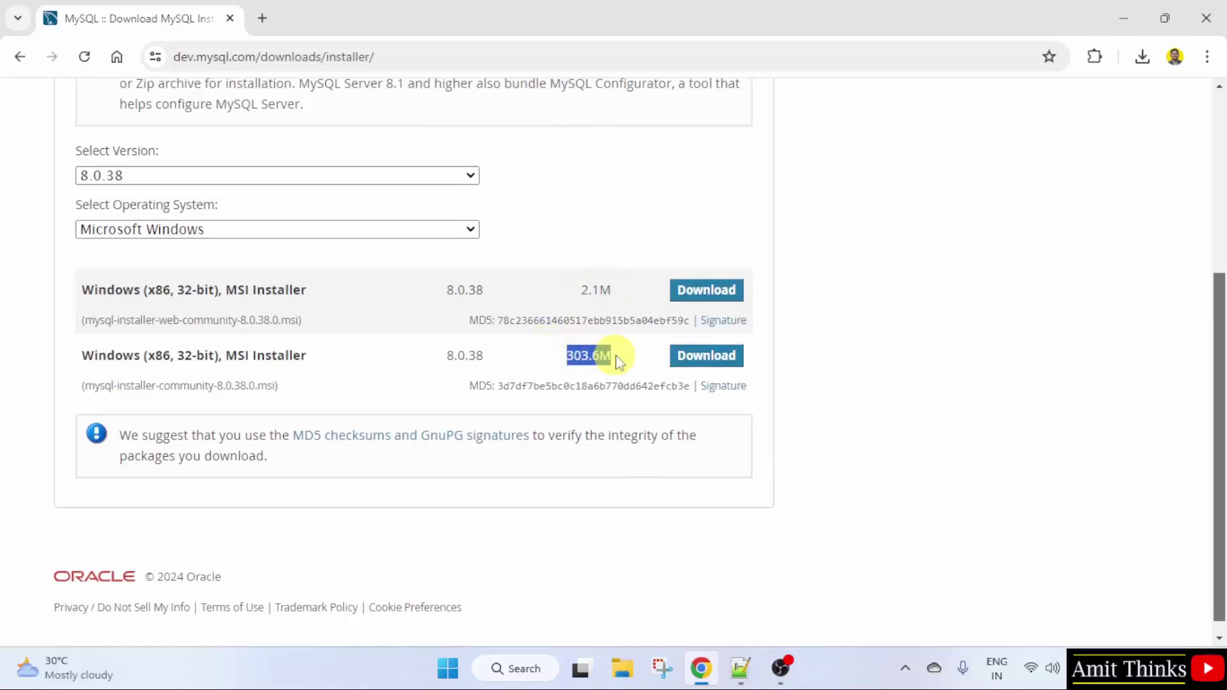
pyautogui.click(619, 361)
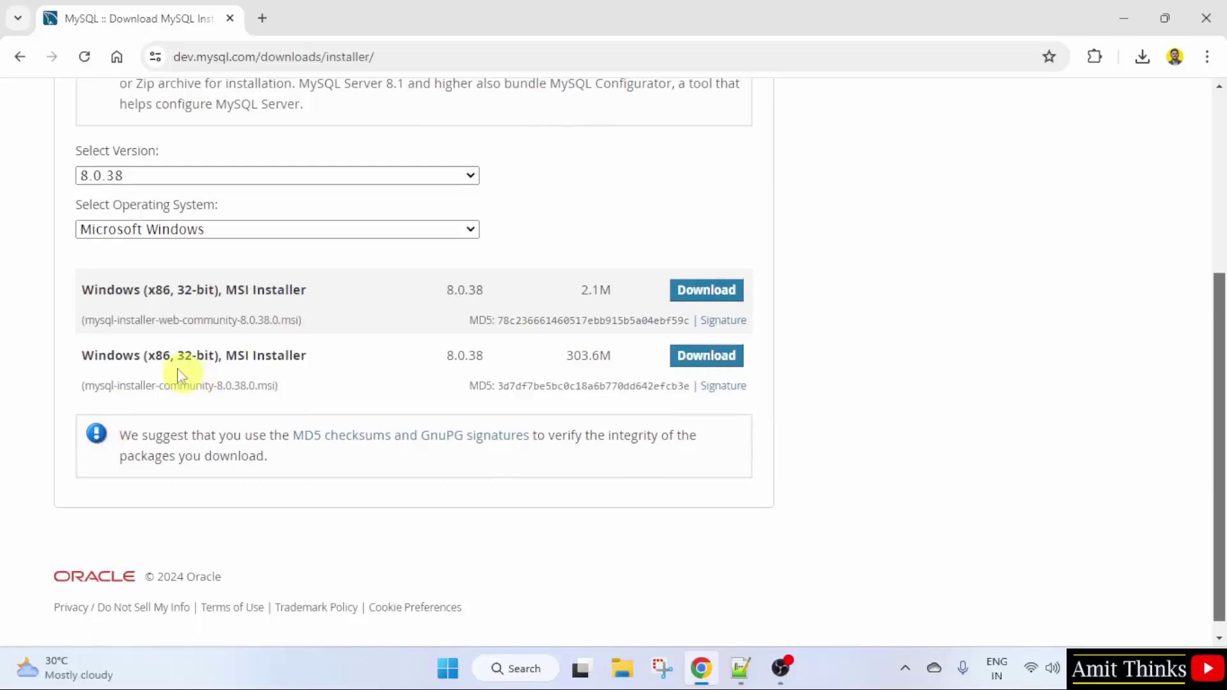
pyautogui.moveTo(181, 356)
pyautogui.mouseDown()
pyautogui.moveTo(231, 360)
pyautogui.moveTo(205, 353)
pyautogui.mouseUp()
pyautogui.click(211, 355)
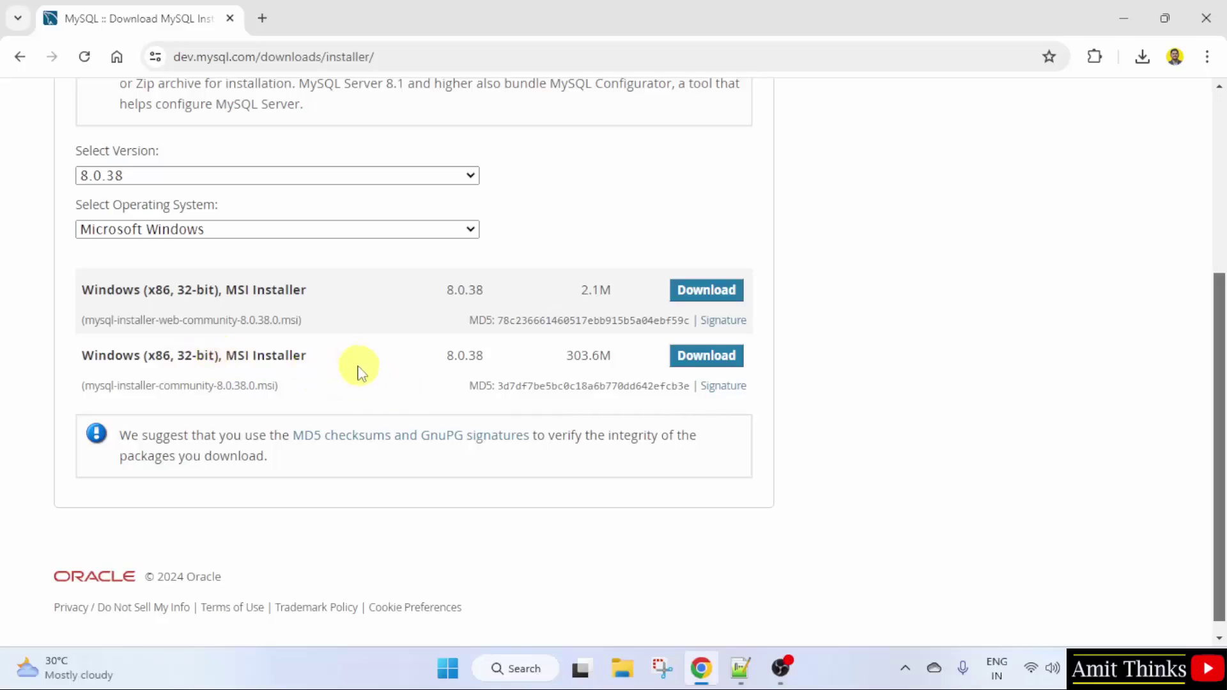
# Step: Download the 303.6M full installer without logging in and open mysql-installer-community-8.0.38.0.msi
pyautogui.click(731, 366)
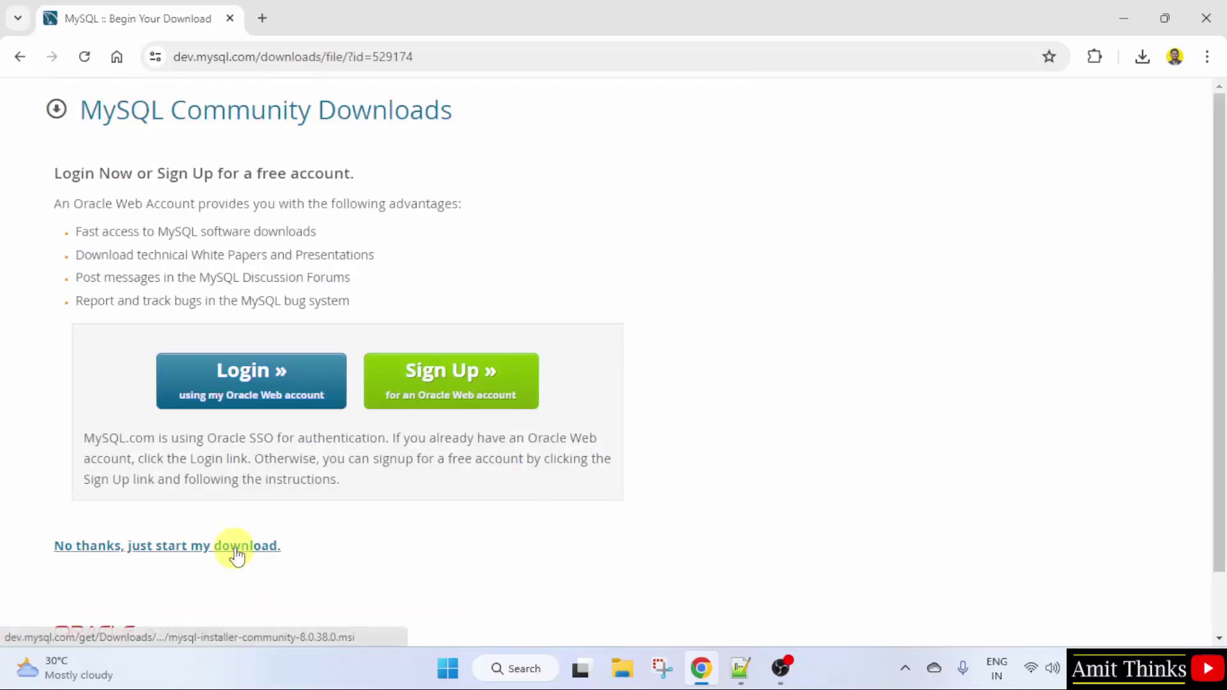
pyautogui.click(245, 548)
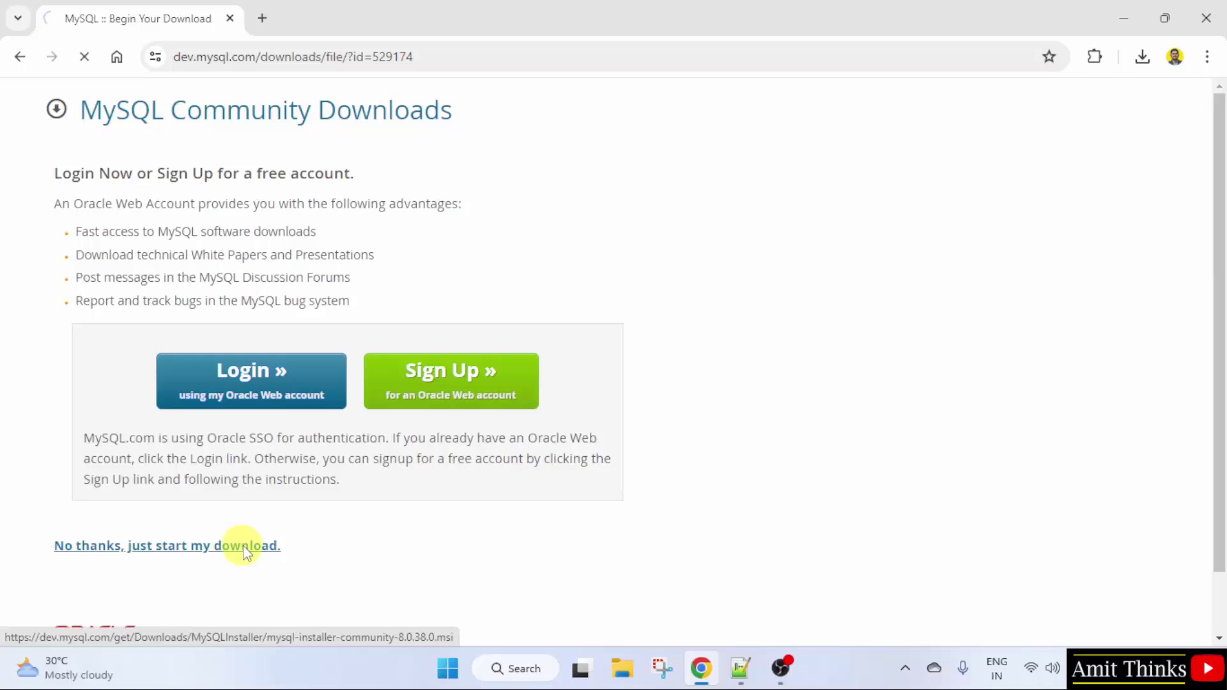
pyautogui.click(1143, 56)
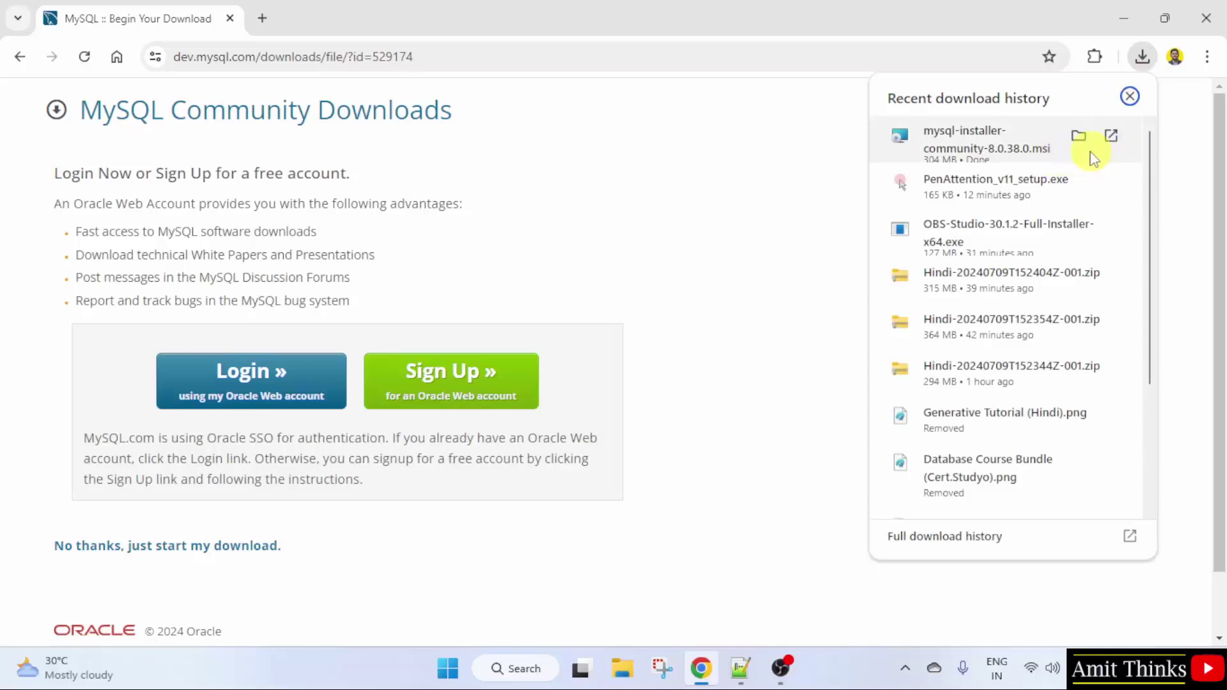
pyautogui.rightClick(1075, 154)
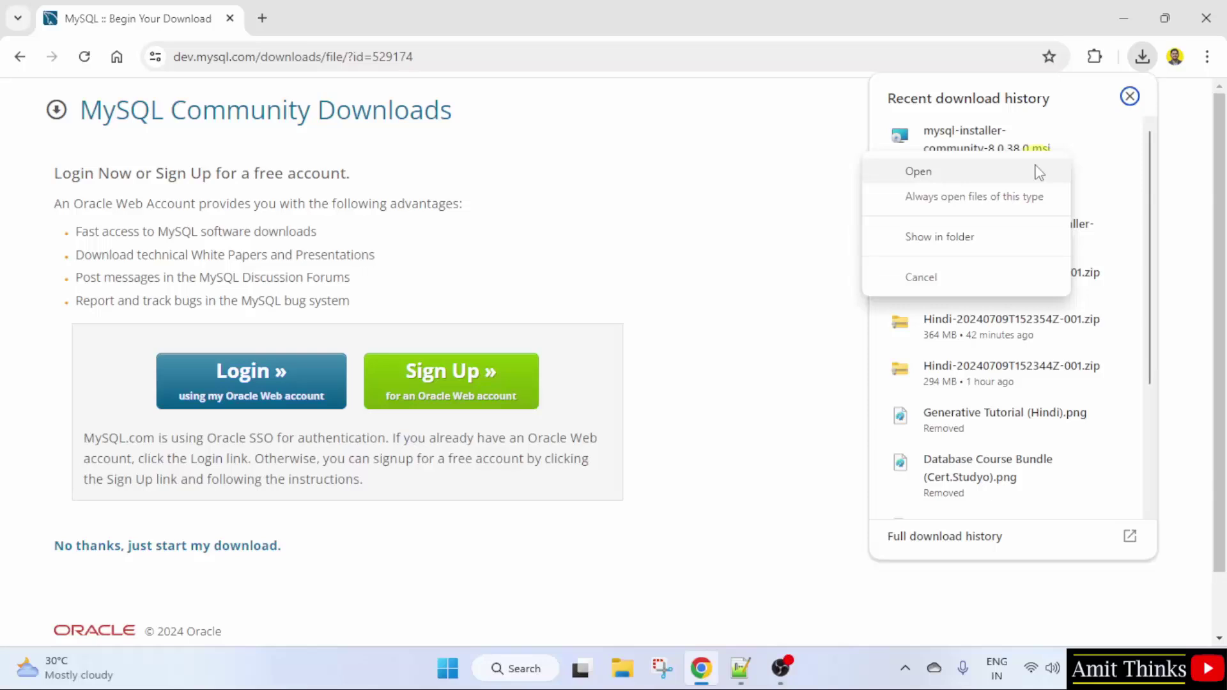
pyautogui.click(1038, 172)
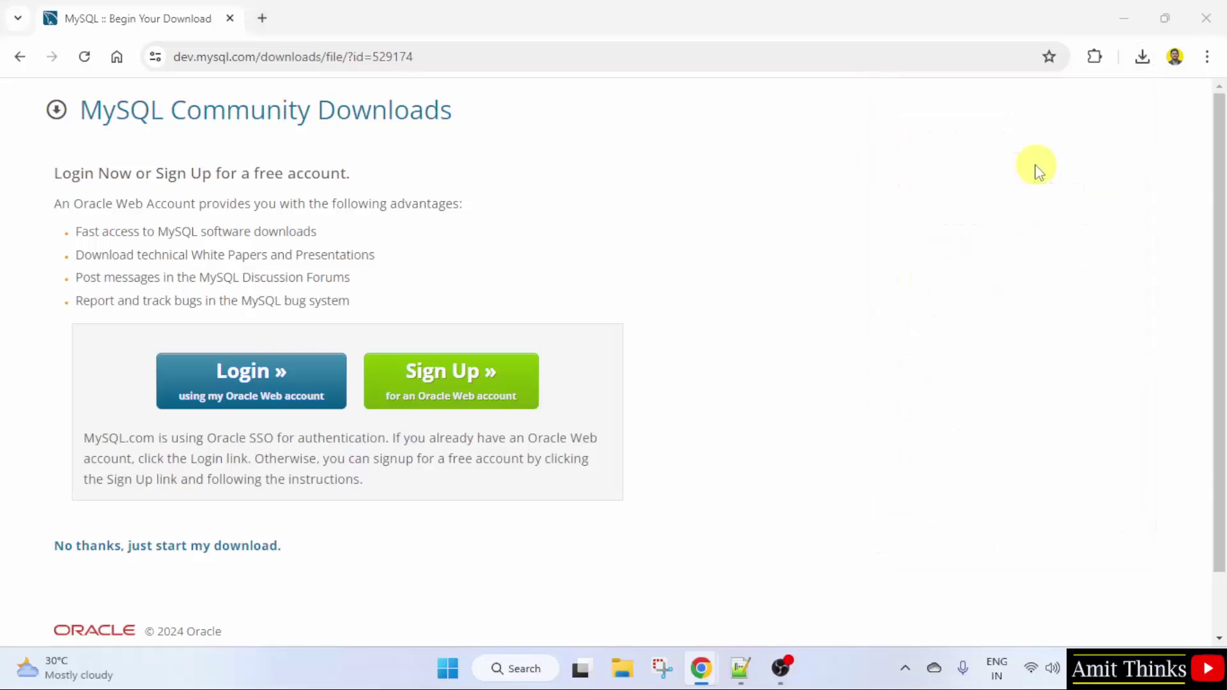
# Step: Minimize Chrome and choose the Custom setup type in MySQL Installer
pyautogui.click(1118, 13)
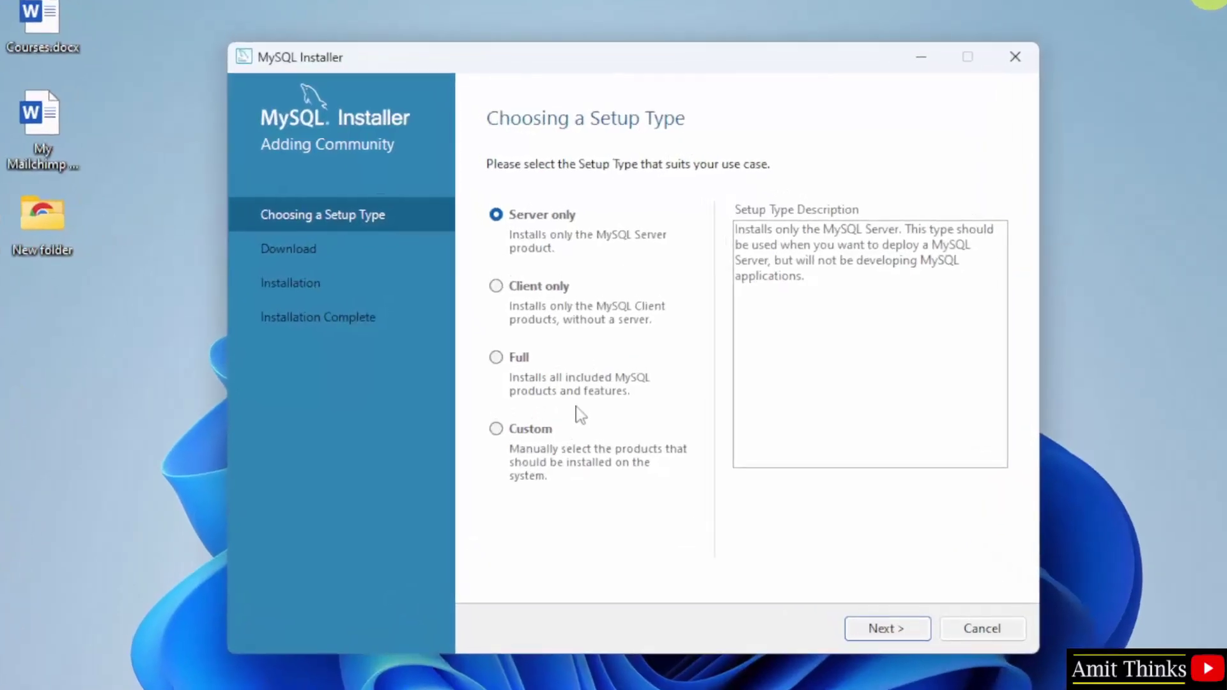
pyautogui.click(497, 434)
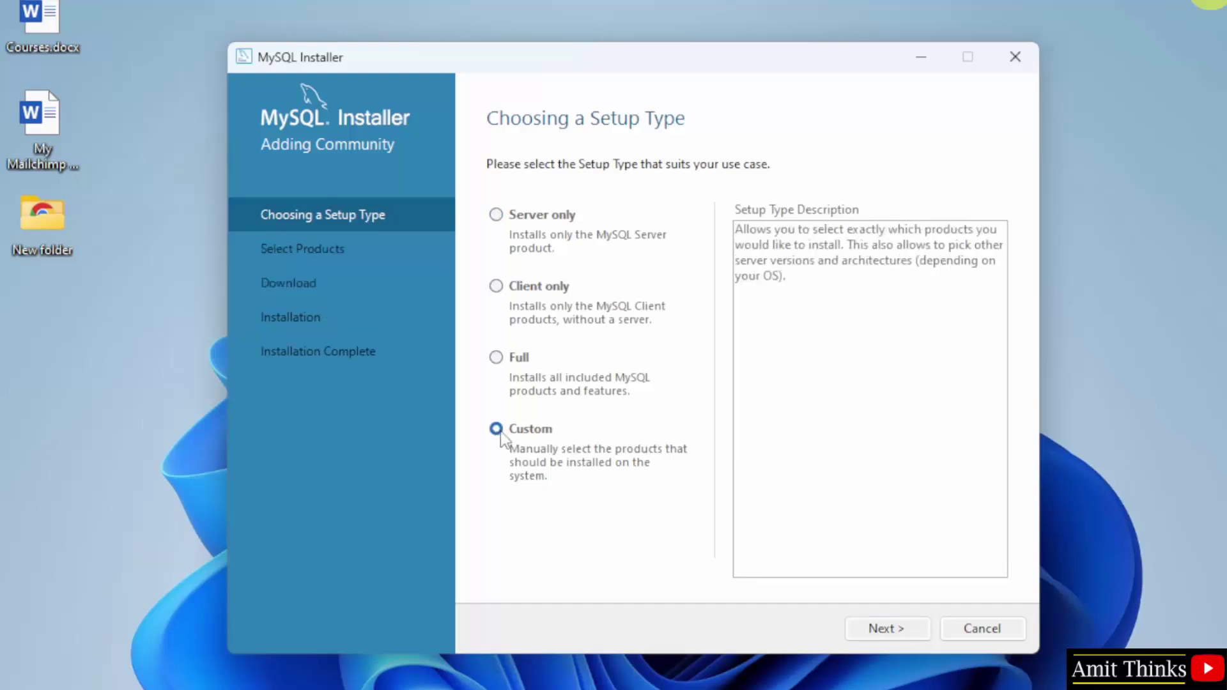
# Step: Add MySQL Server 8.0.38 - X64 to the products to be installed
pyautogui.click(885, 630)
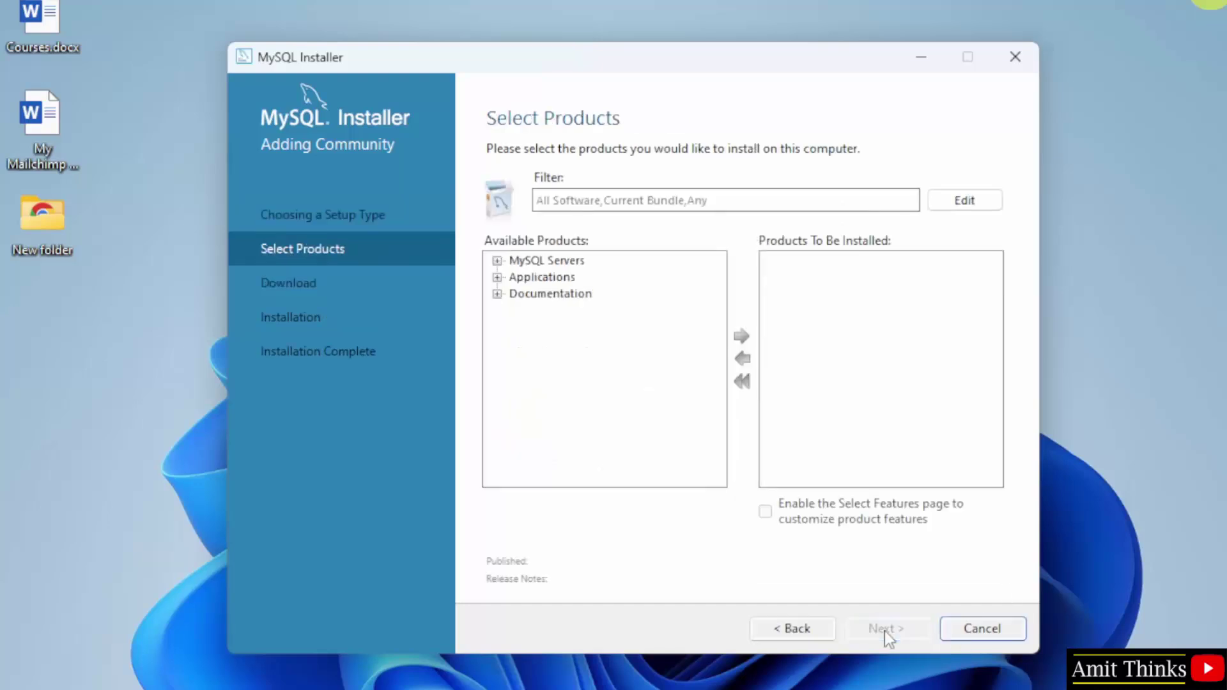
pyautogui.click(572, 262)
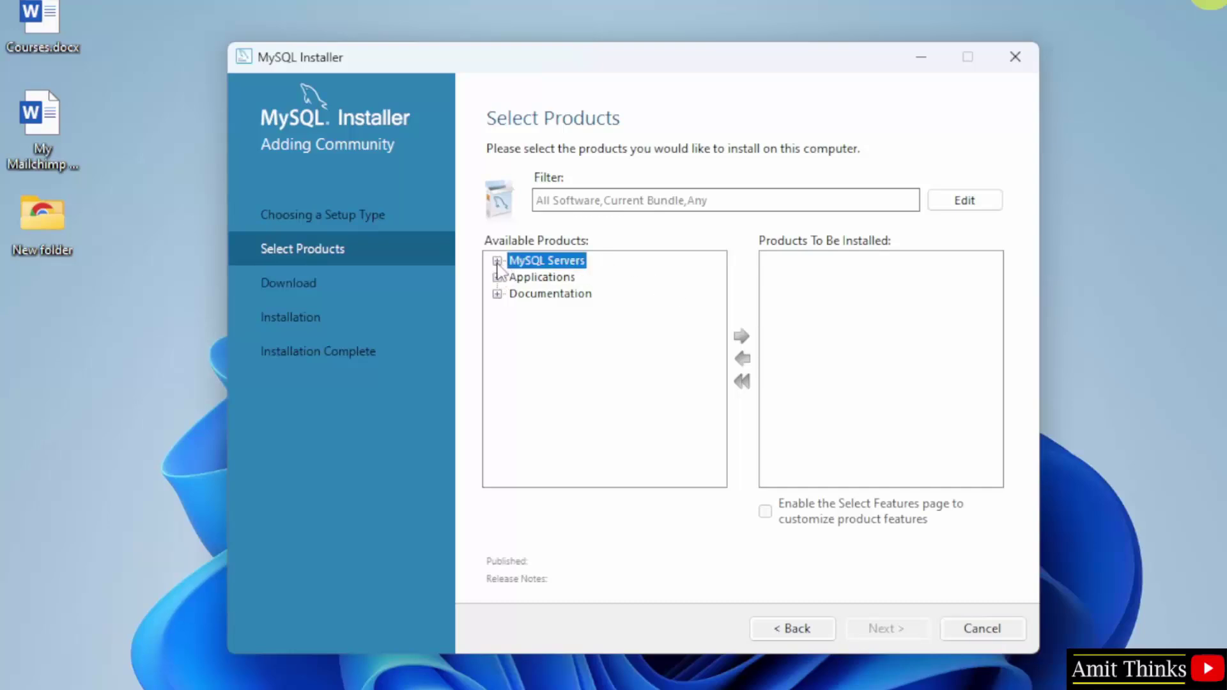
pyautogui.click(496, 261)
pyautogui.click(518, 277)
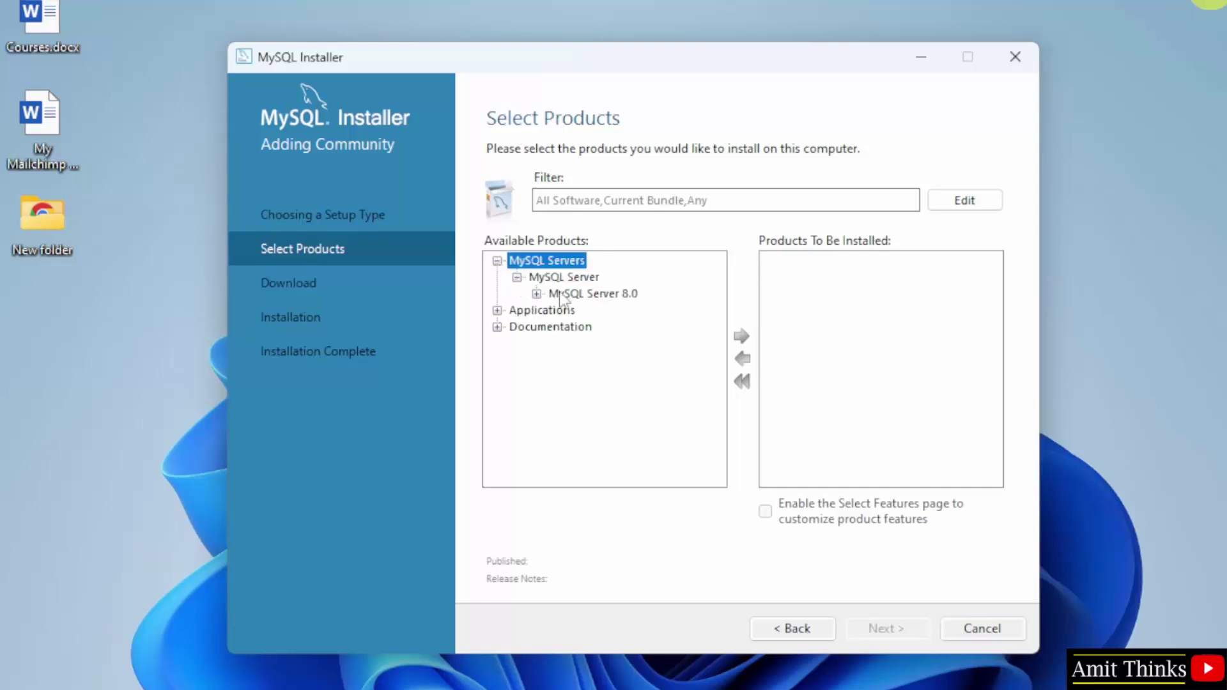
pyautogui.click(536, 294)
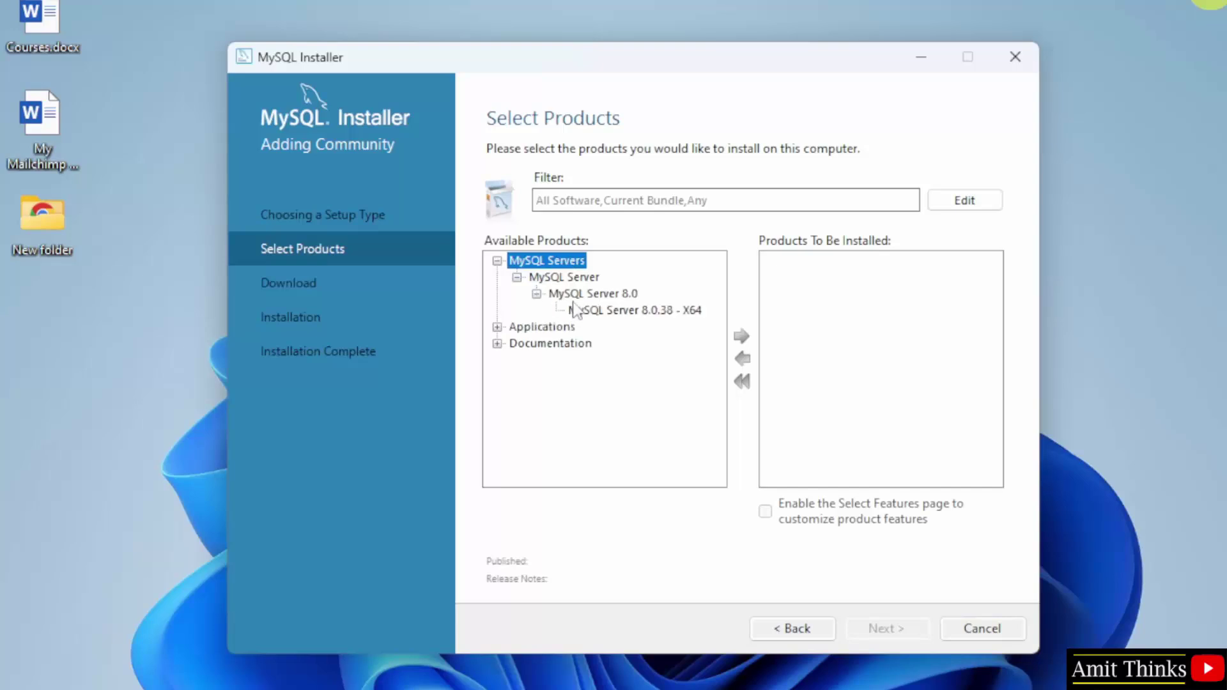
pyautogui.click(635, 315)
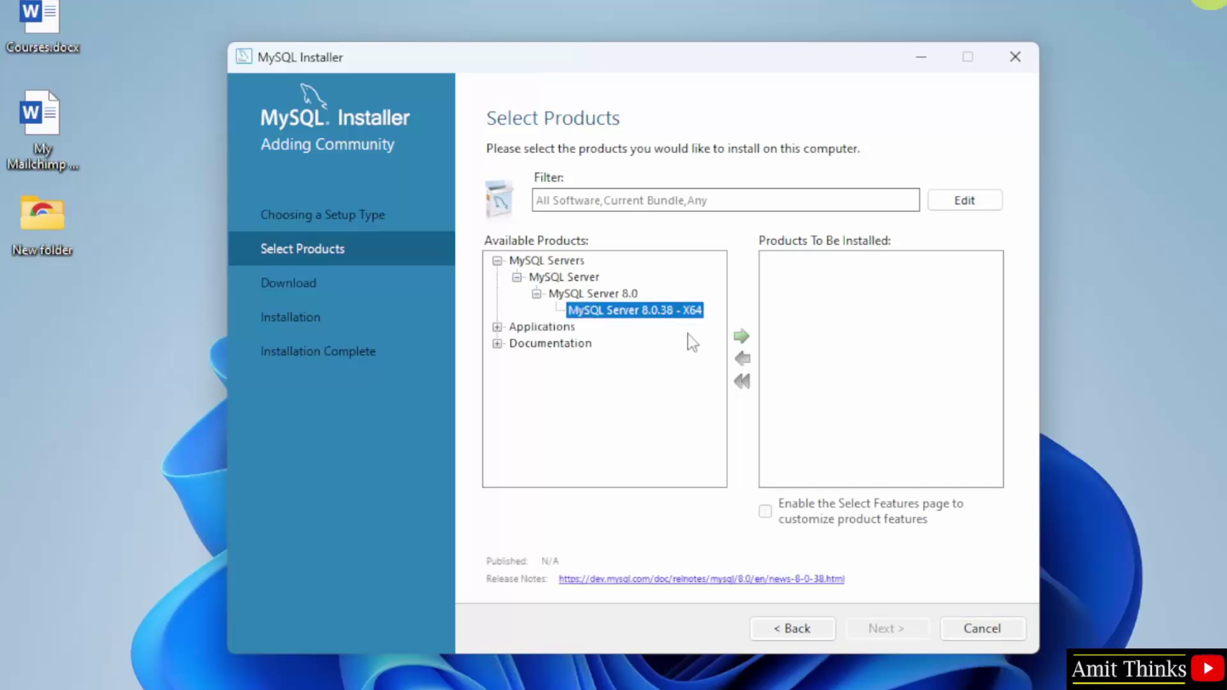
pyautogui.click(741, 336)
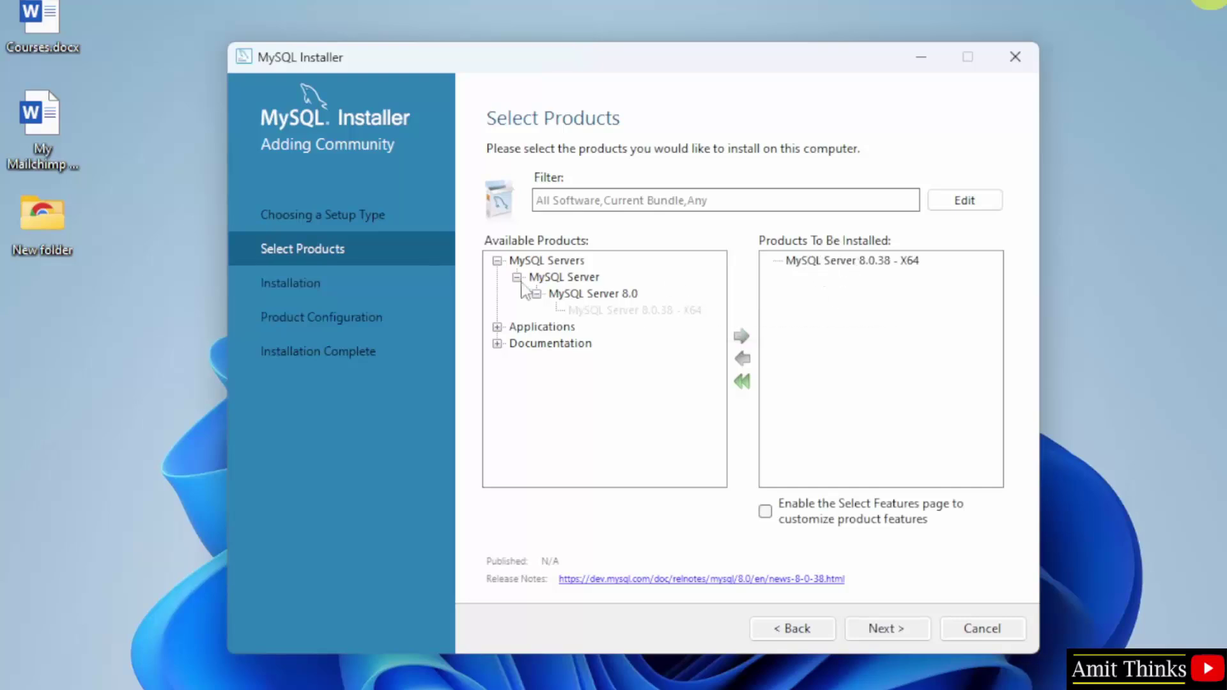
# Step: Add MySQL Workbench 8.0.38 - X64 to the install list
pyautogui.click(497, 327)
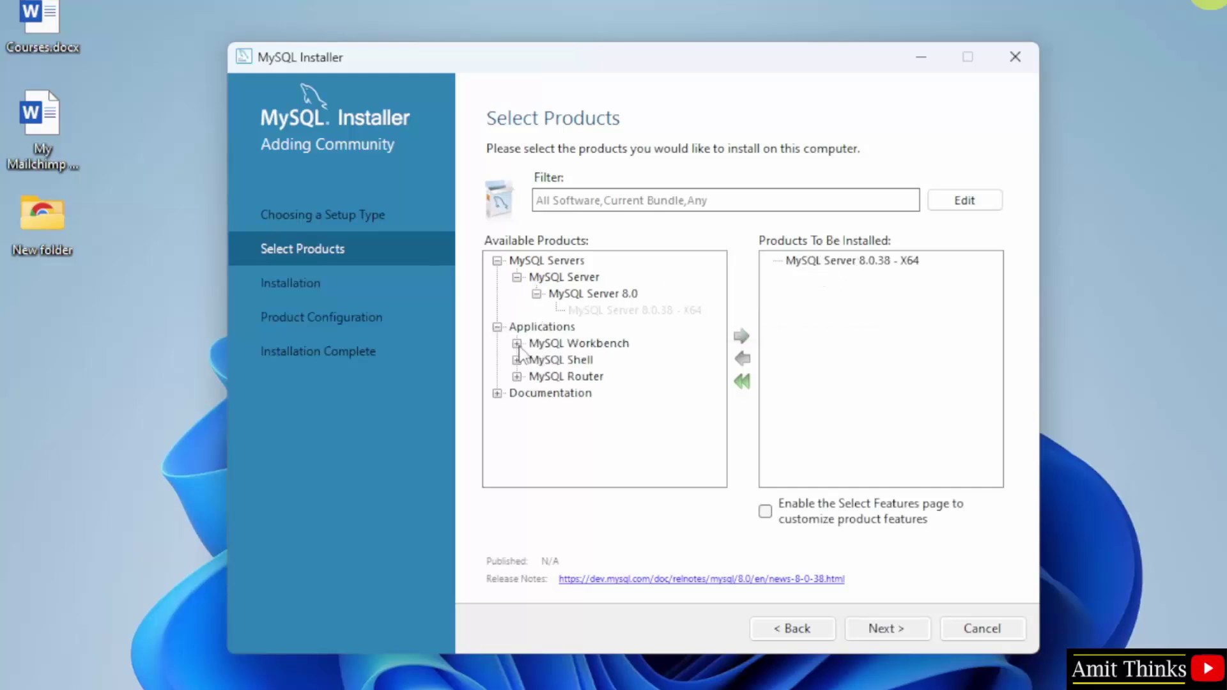
pyautogui.click(517, 343)
pyautogui.click(538, 360)
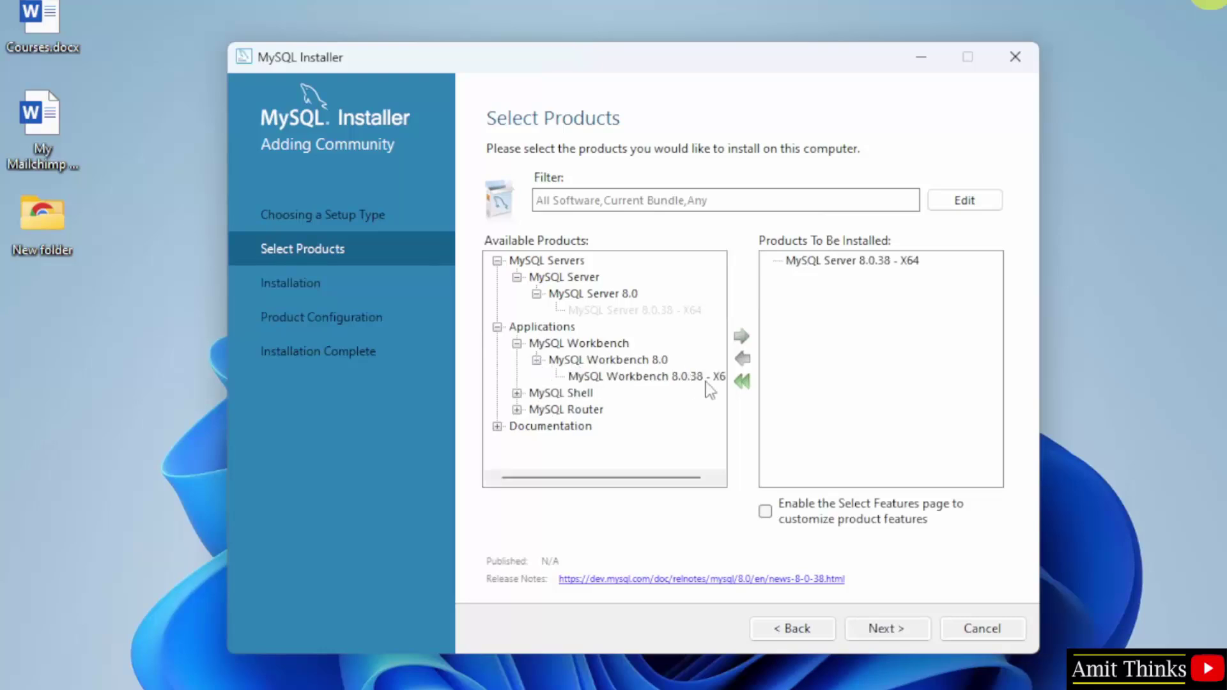
pyautogui.click(709, 380)
pyautogui.moveTo(683, 478); pyautogui.dragTo(692, 479)
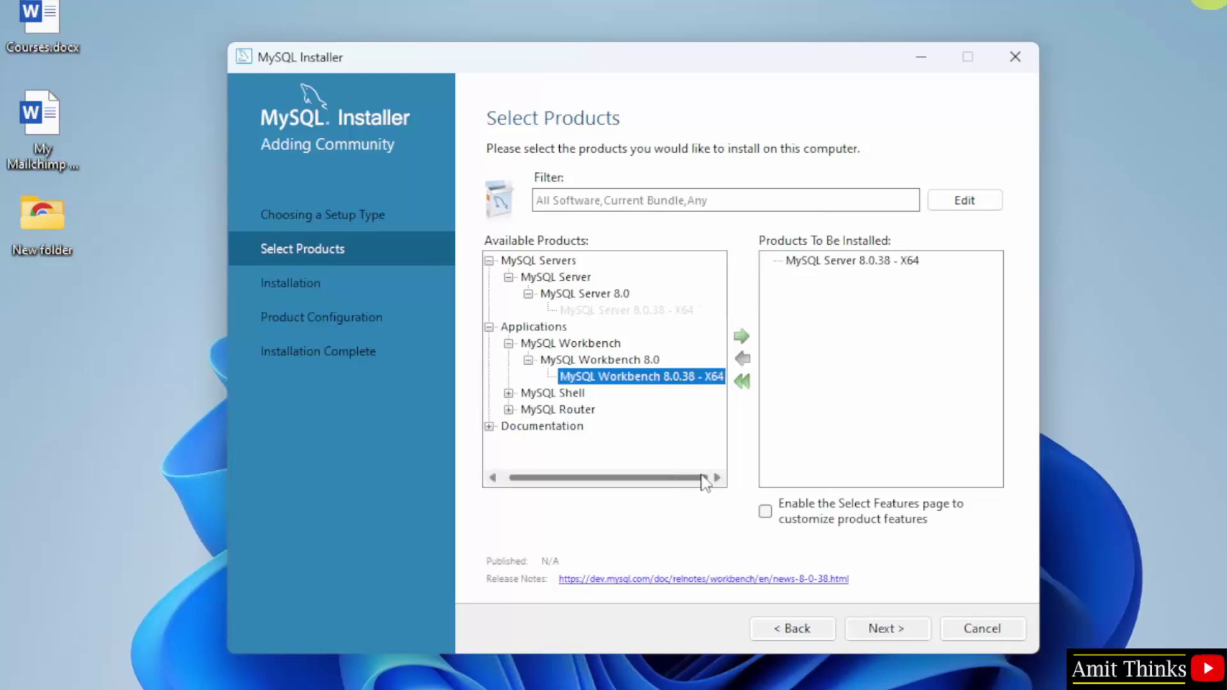
pyautogui.click(743, 338)
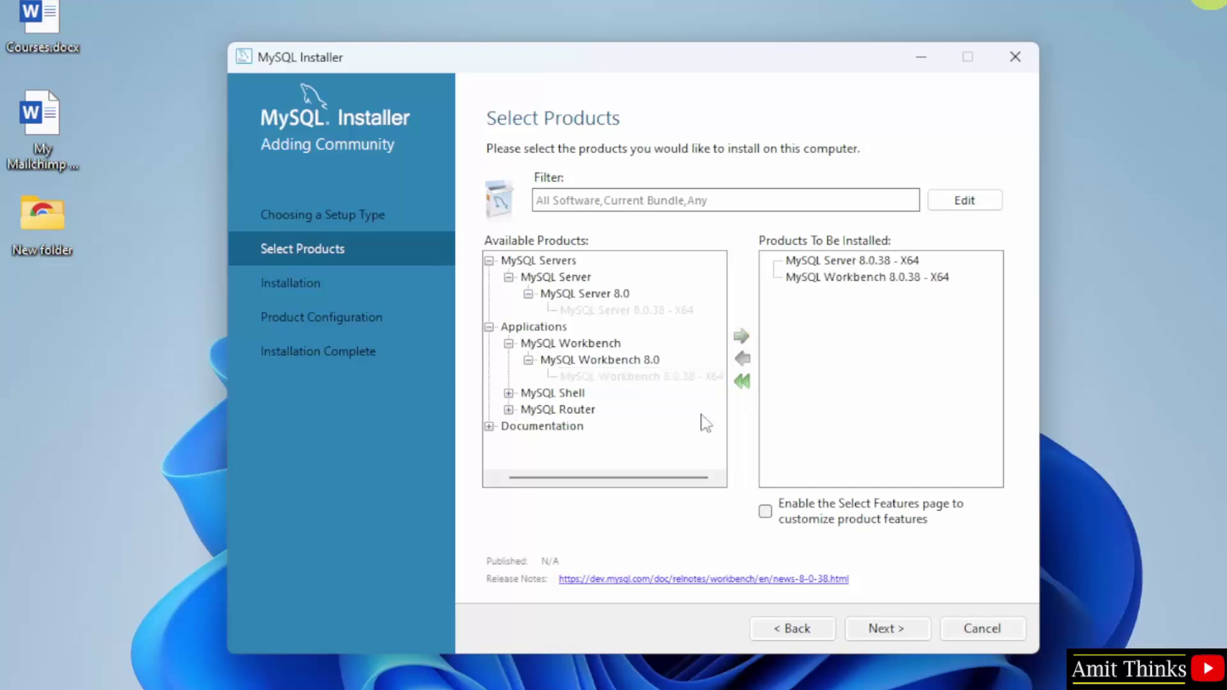
# Step: Add MySQL Shell 8.0.38 - X64 and continue to the Installation step
pyautogui.click(511, 393)
pyautogui.click(528, 410)
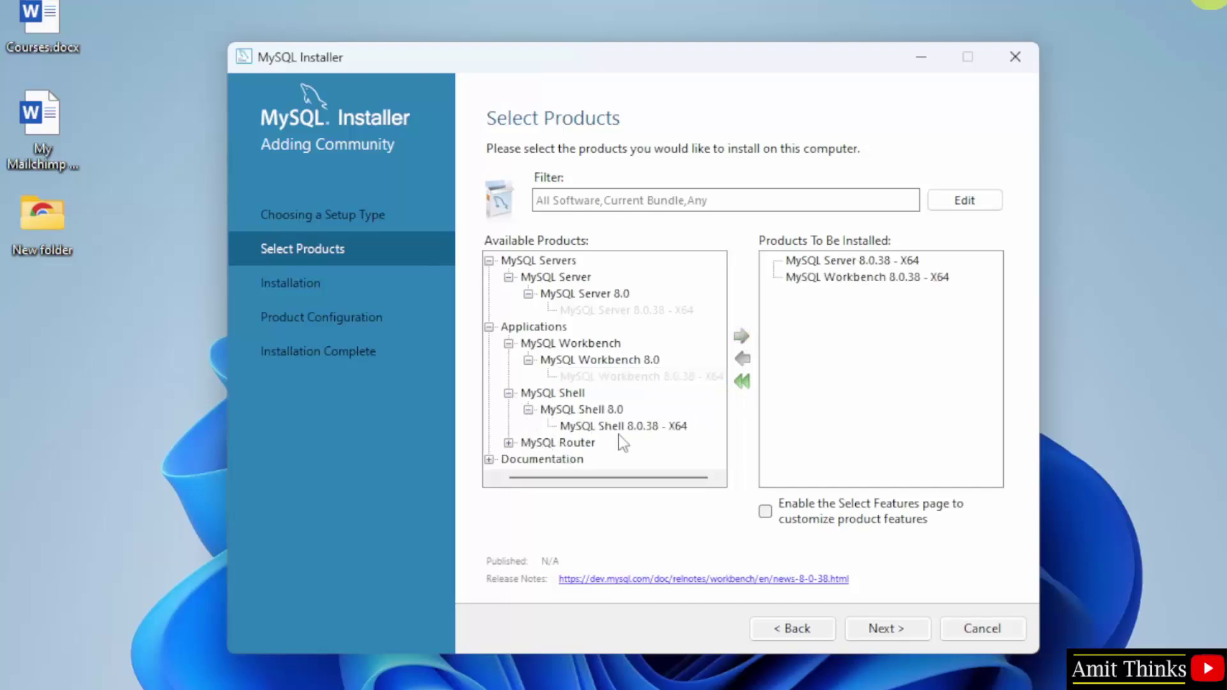
pyautogui.click(668, 425)
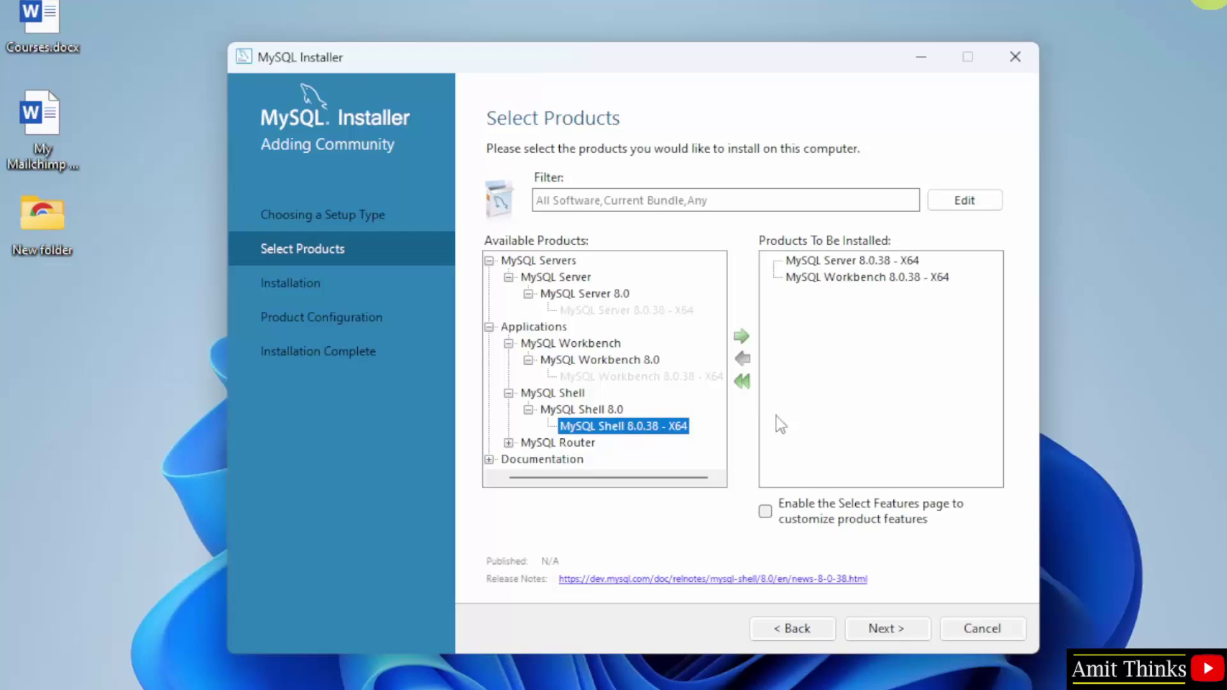
pyautogui.click(743, 338)
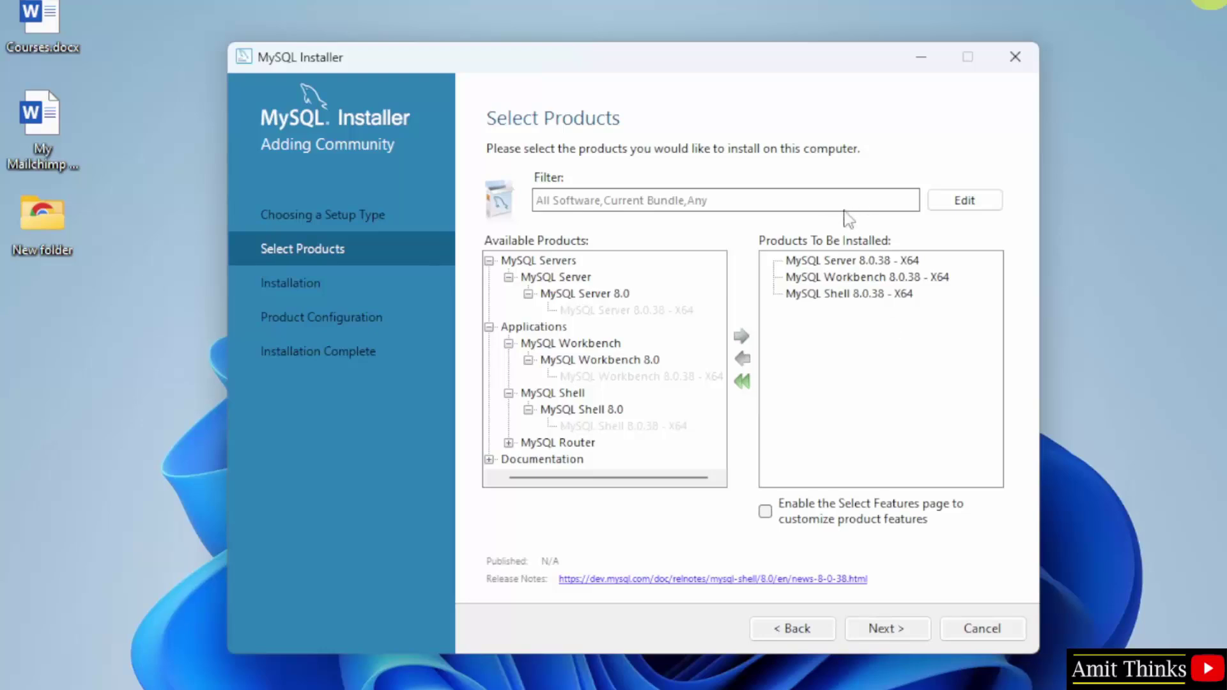
pyautogui.click(892, 629)
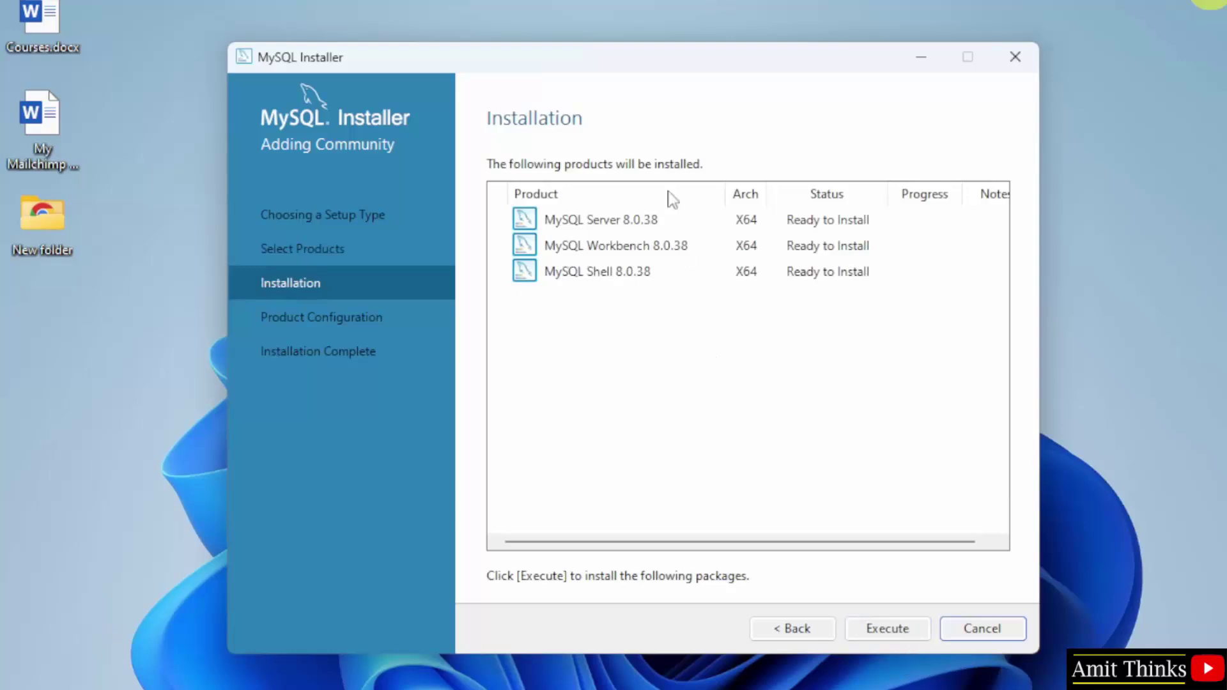
# Step: Execute the installation of Server, Workbench and Shell 8.0.38, then continue to Product Configuration
pyautogui.click(882, 632)
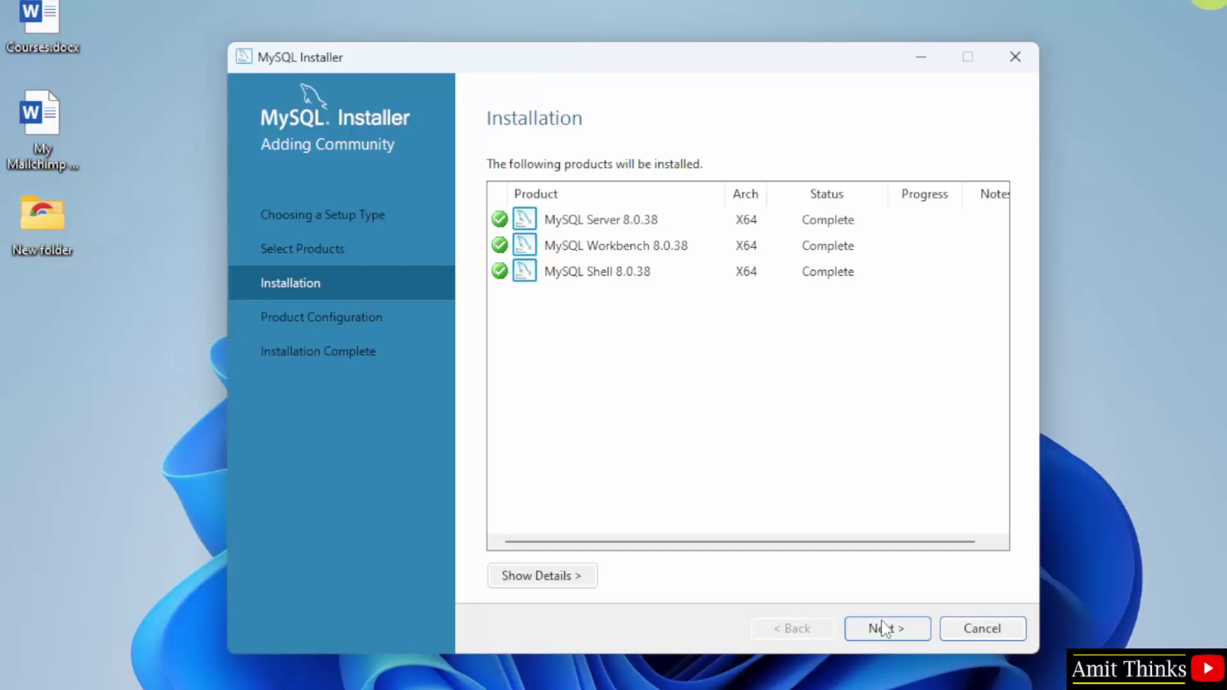
pyautogui.click(886, 628)
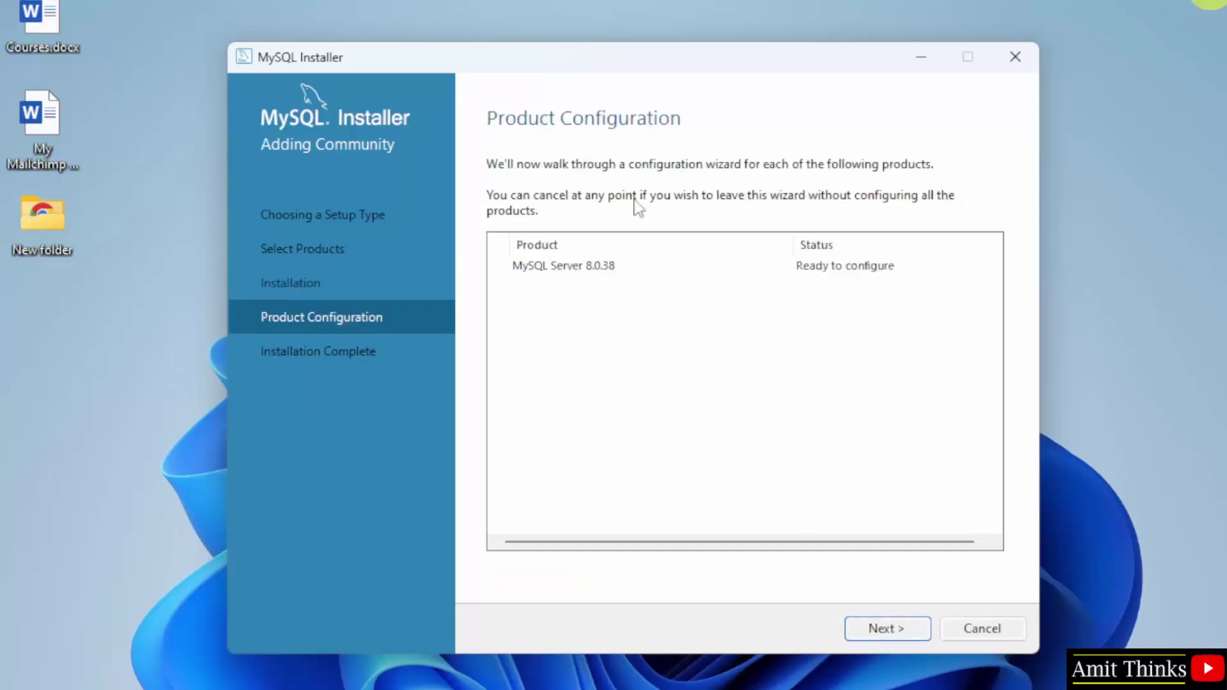
# Step: Keep Development Computer, port 3306 and strong password encryption through to Accounts and Roles
pyautogui.click(886, 628)
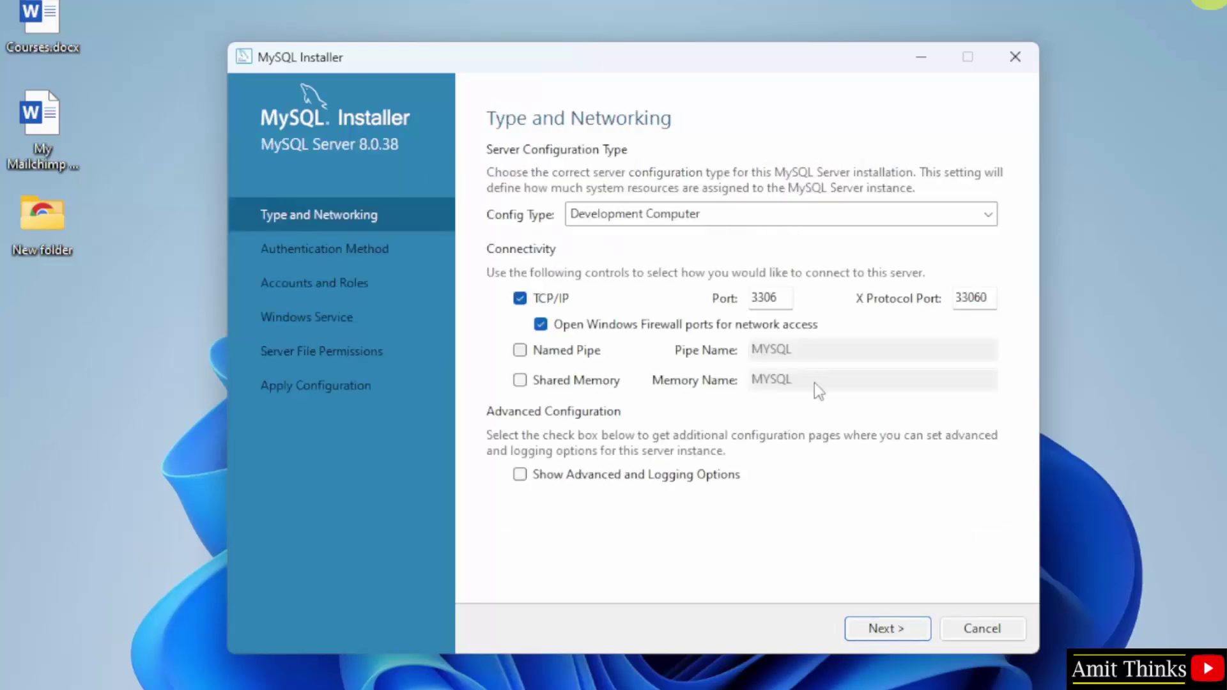
pyautogui.moveTo(784, 296); pyautogui.dragTo(747, 297)
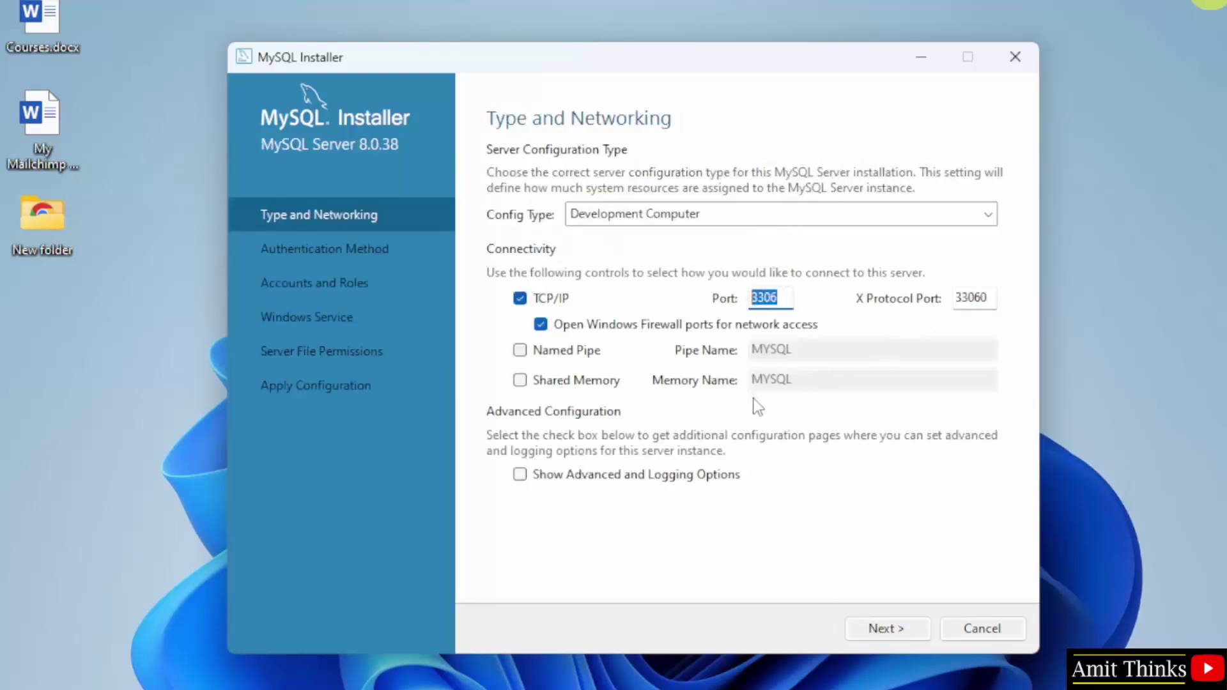
pyautogui.click(879, 628)
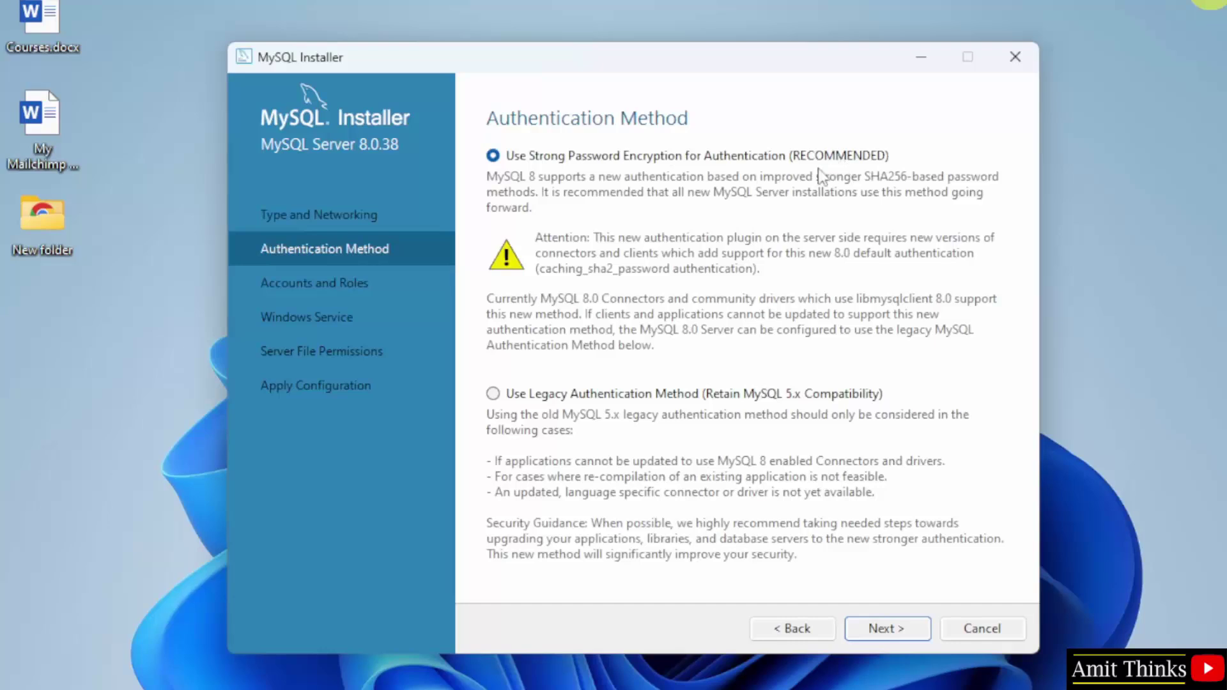
pyautogui.click(886, 629)
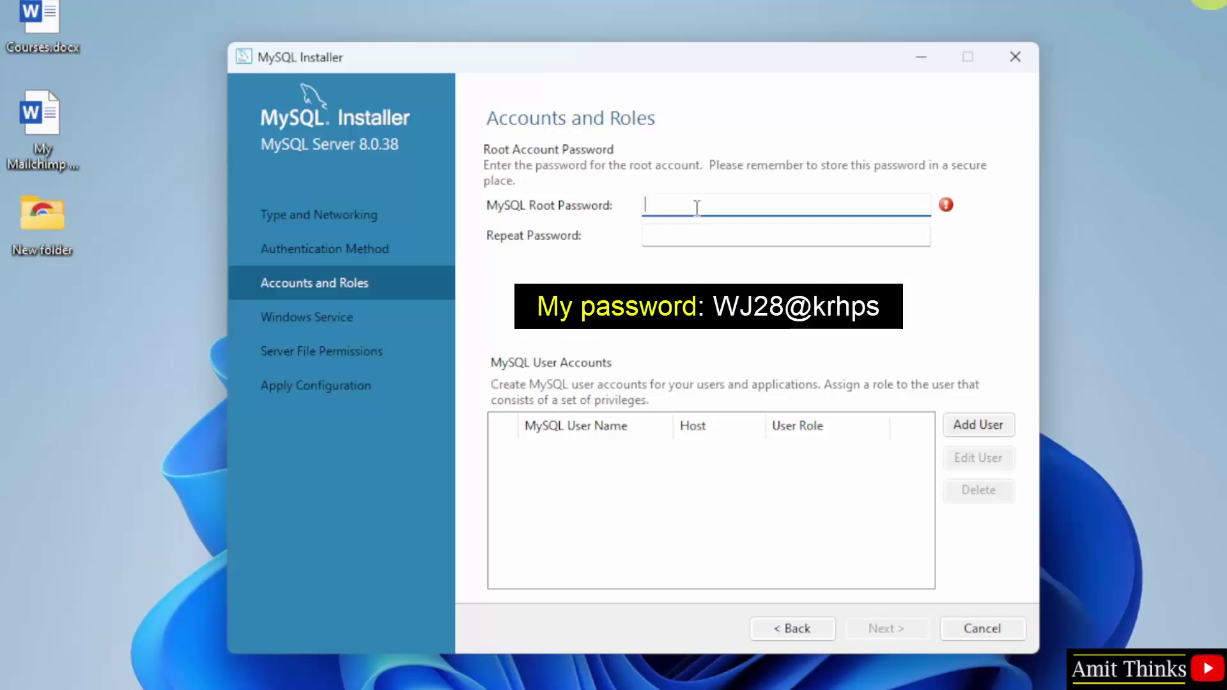
# Step: Enter the root account password in both password fields and continue to Windows Service
pyautogui.press('Tab')
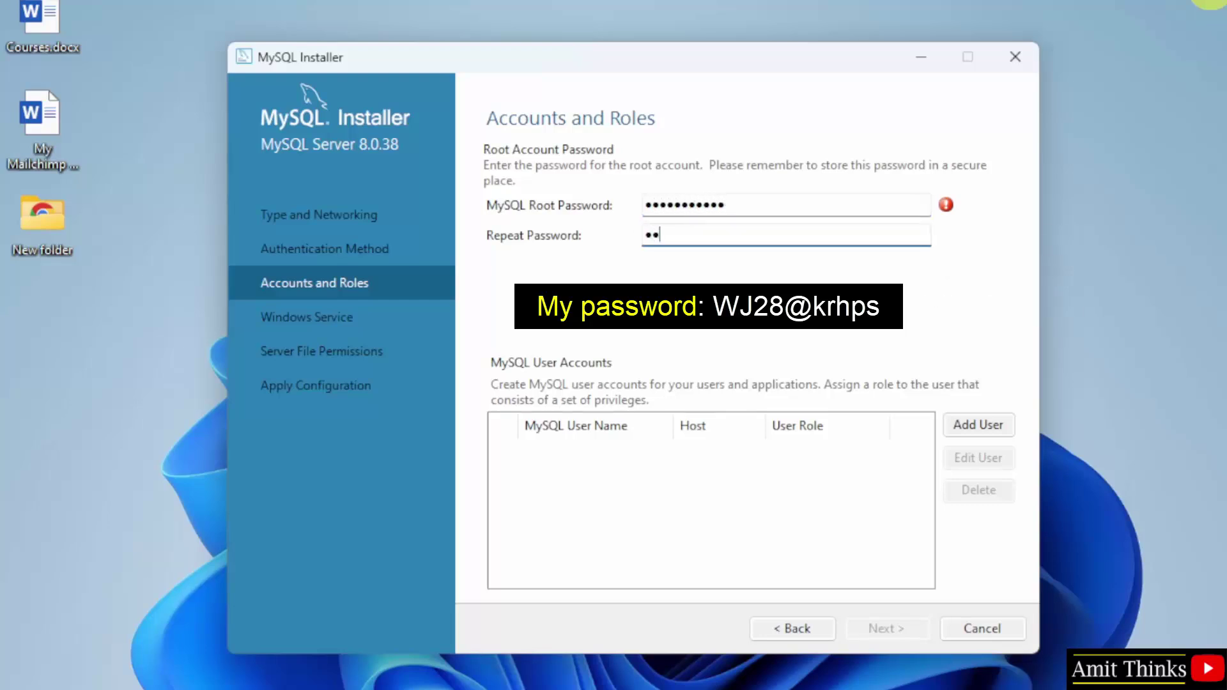
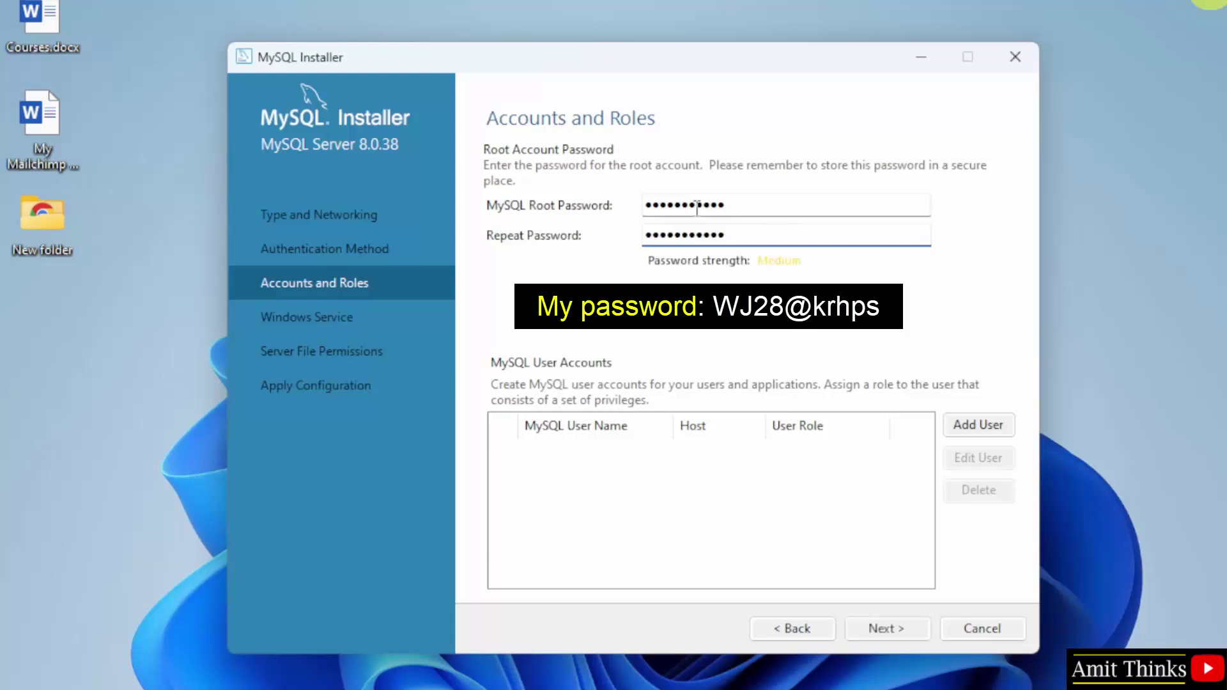
pyautogui.click(889, 629)
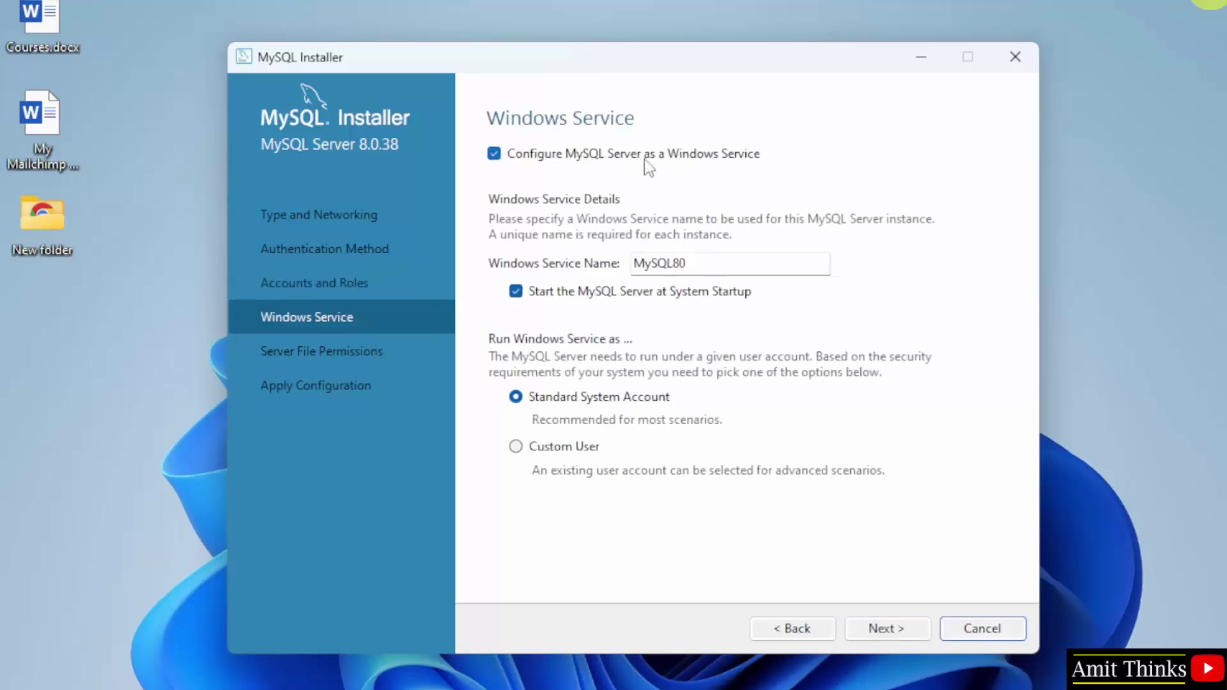
# Step: Keep the MySQL80 service and default file permissions, then execute the server configuration
pyautogui.click(886, 633)
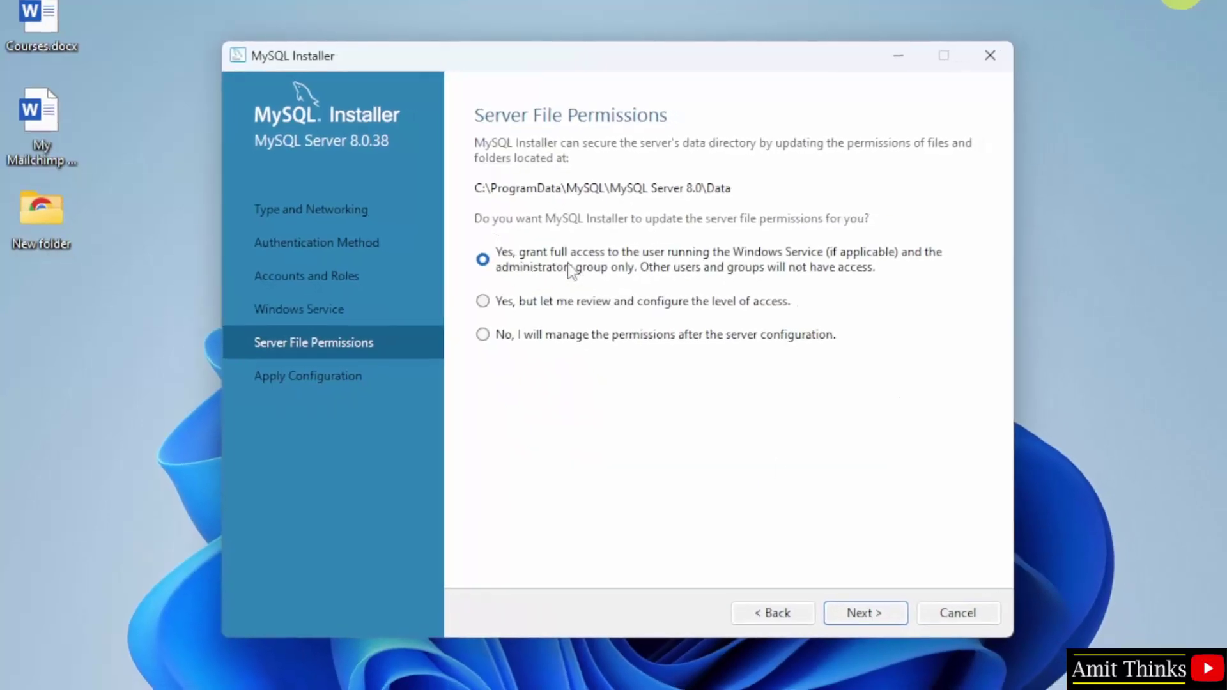
pyautogui.click(889, 614)
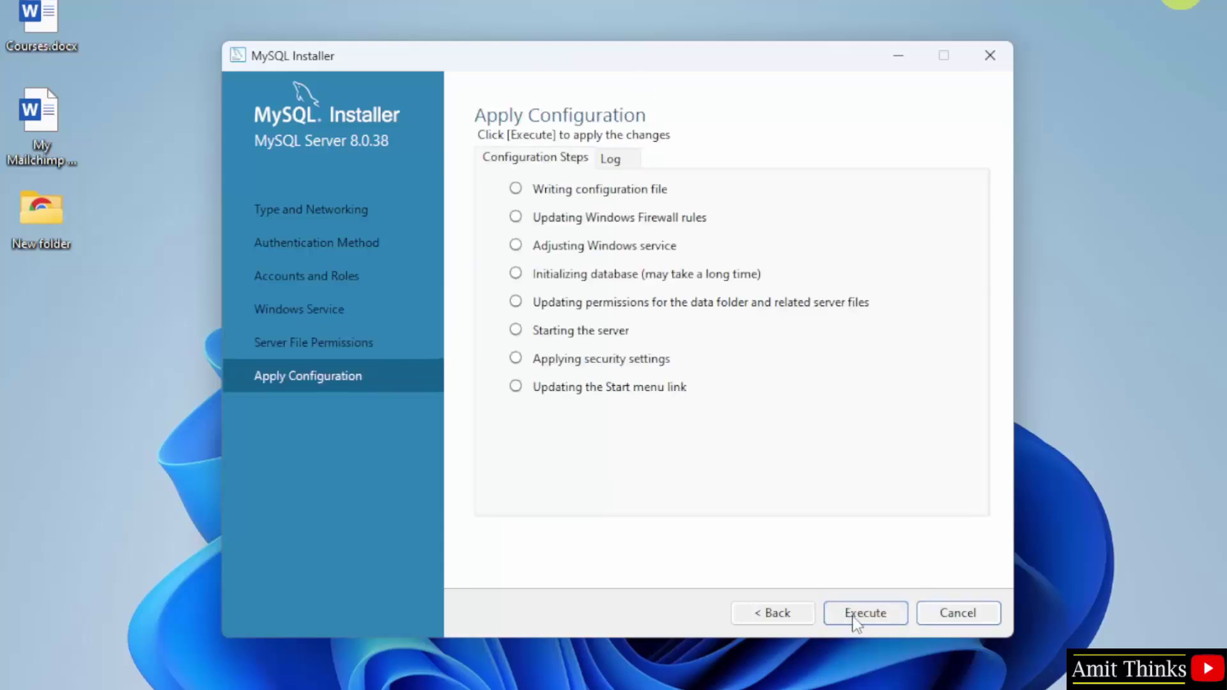
pyautogui.click(865, 614)
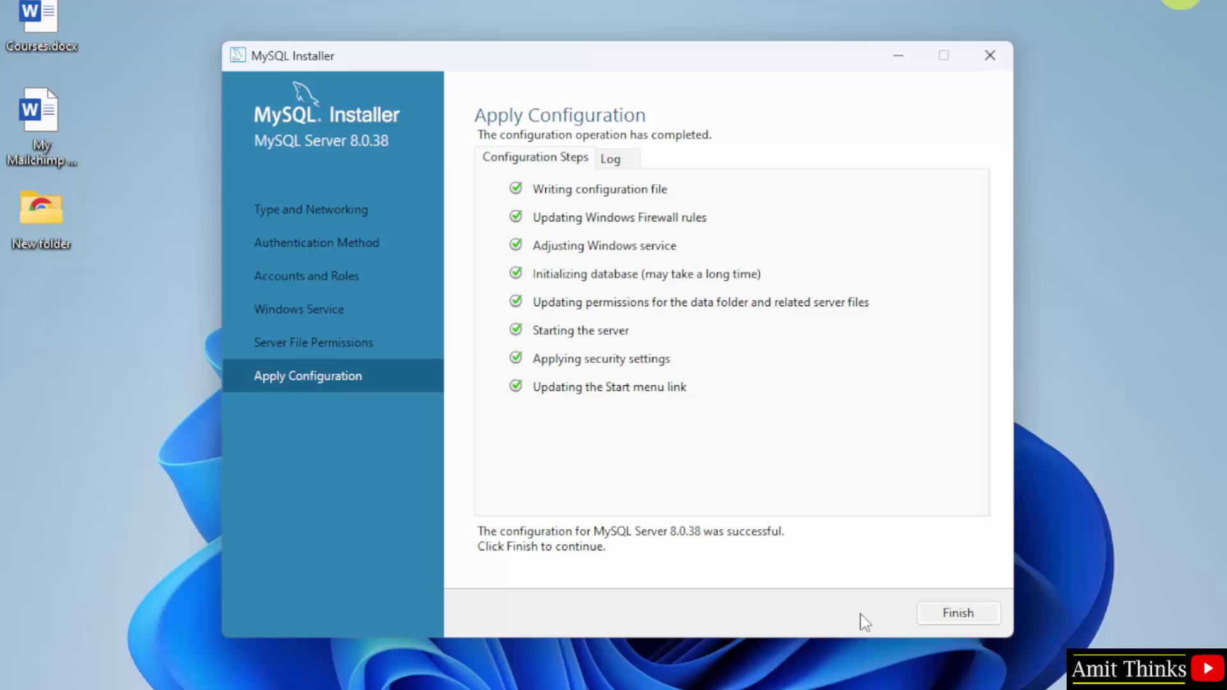
# Step: Finish the installer so MySQL Shell and Workbench launch with the Local instance MySQL80
pyautogui.click(984, 618)
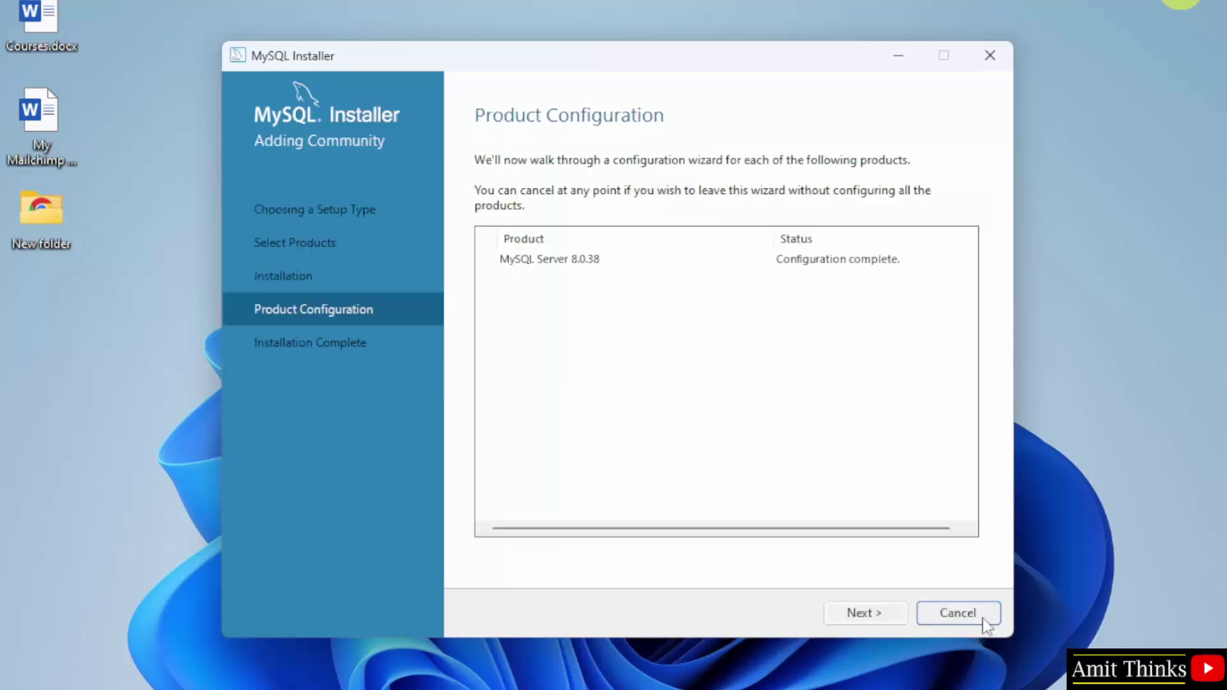
pyautogui.click(896, 615)
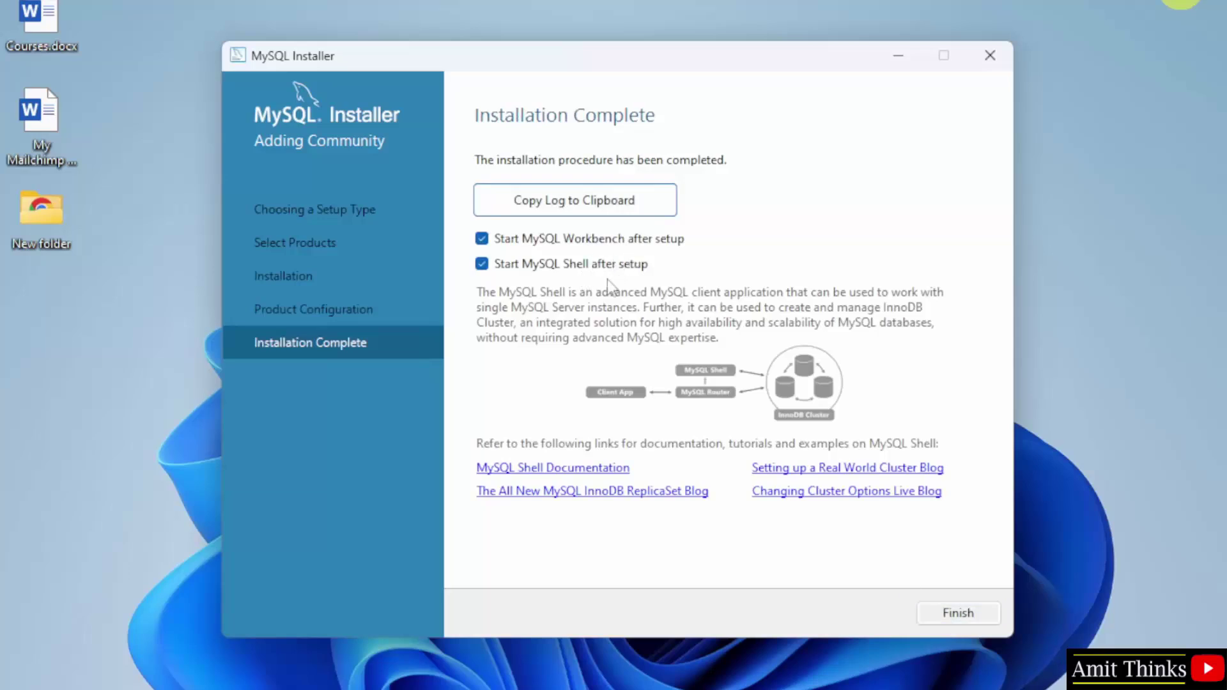
pyautogui.click(975, 616)
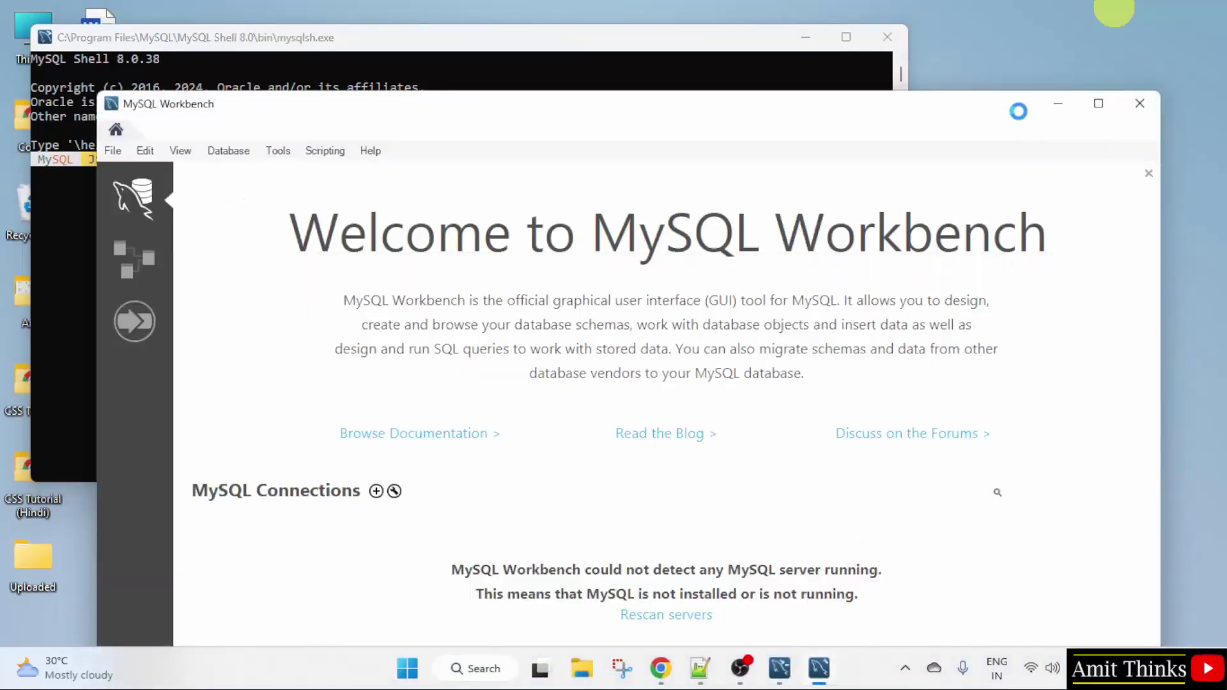
# Step: Minimise the MySQL Shell window and move the Workbench window higher on screen
pyautogui.click(713, 51)
pyautogui.click(804, 40)
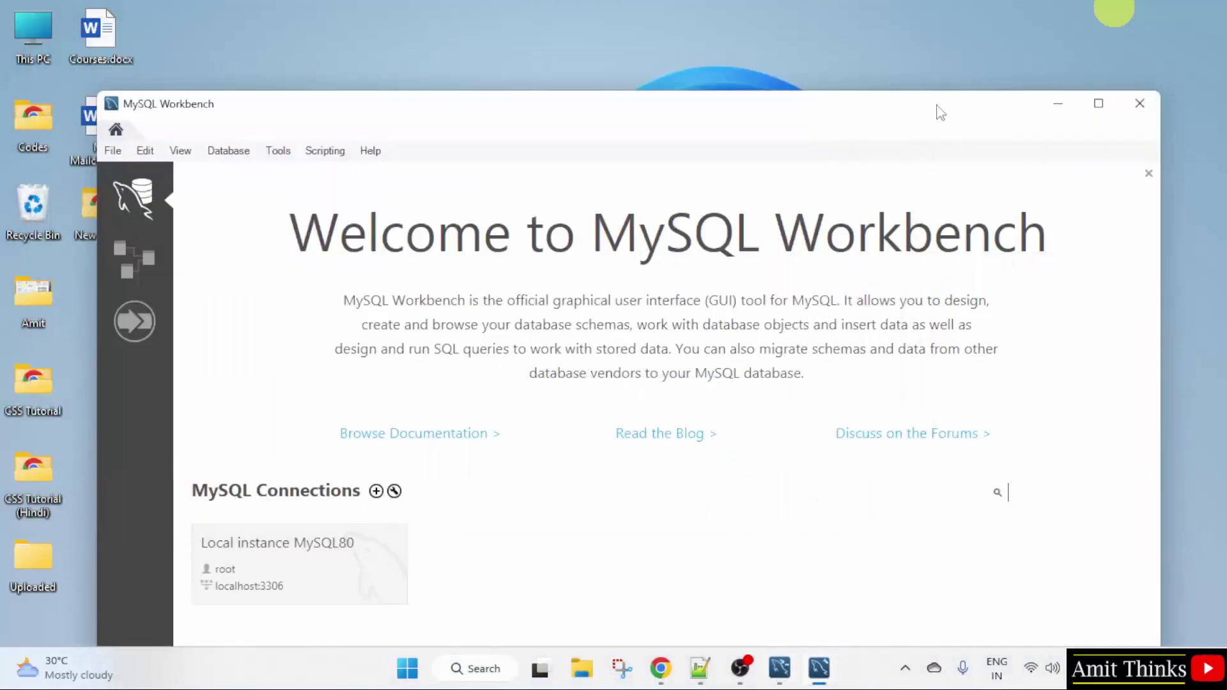
pyautogui.moveTo(937, 109); pyautogui.dragTo(953, 47)
# Step: Browse from This PC to C:\Program Files\MySQL\MySQL Server 8.0\bin in File Explorer
pyautogui.click(1076, 43)
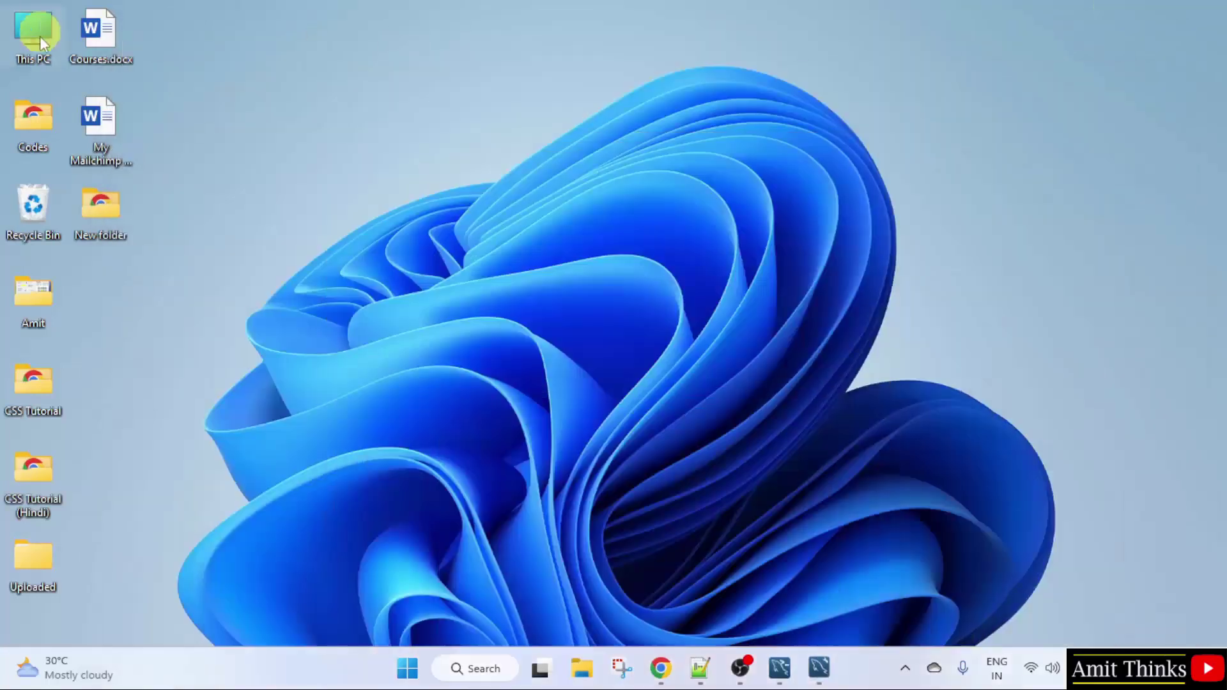
pyautogui.doubleClick(35, 36)
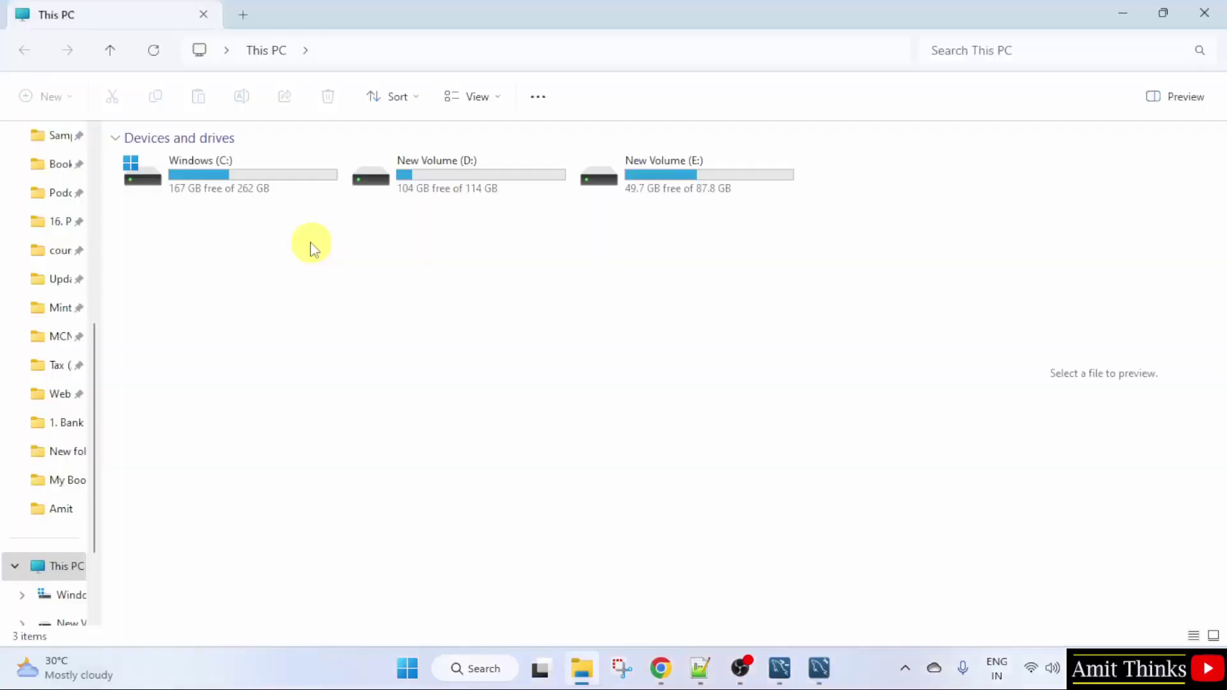
pyautogui.doubleClick(274, 189)
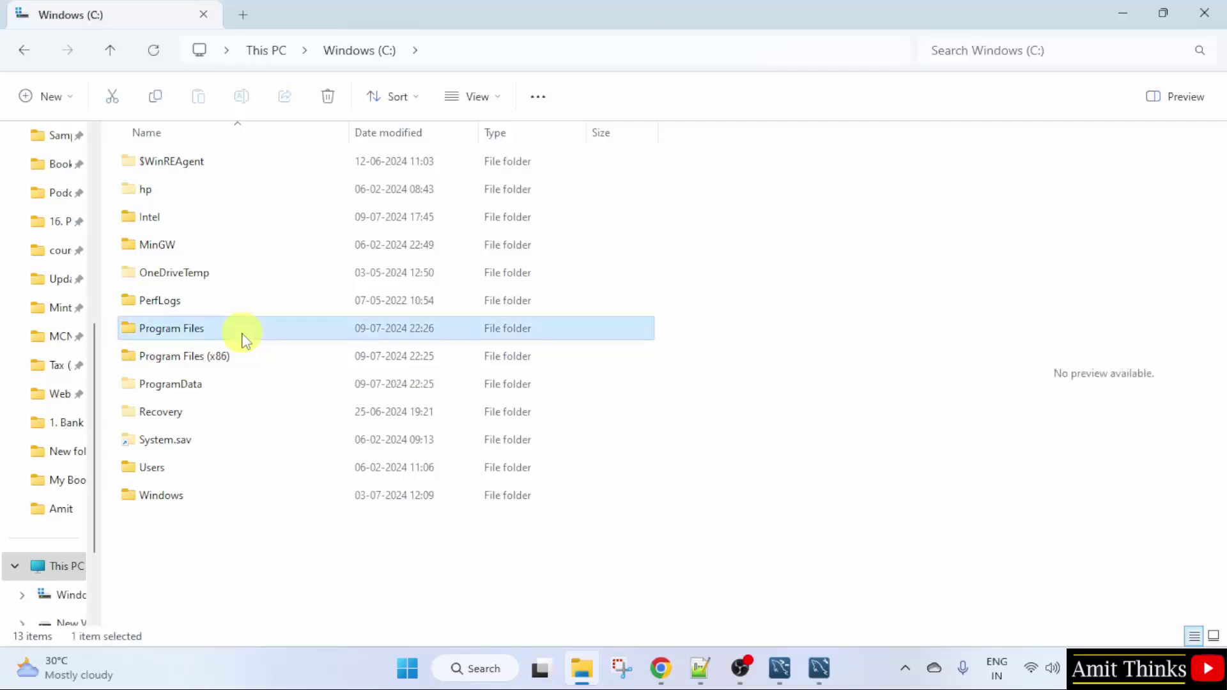
pyautogui.doubleClick(242, 335)
pyautogui.scroll(-3, 264, 478)
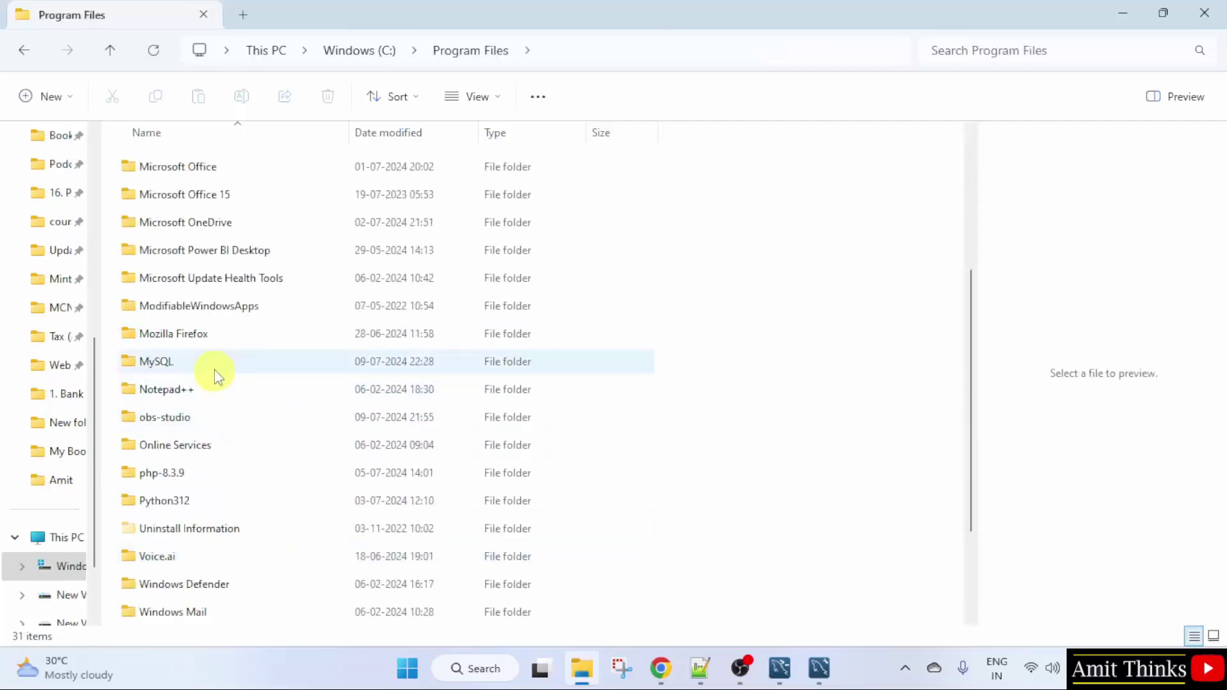
pyautogui.doubleClick(271, 369)
pyautogui.doubleClick(212, 167)
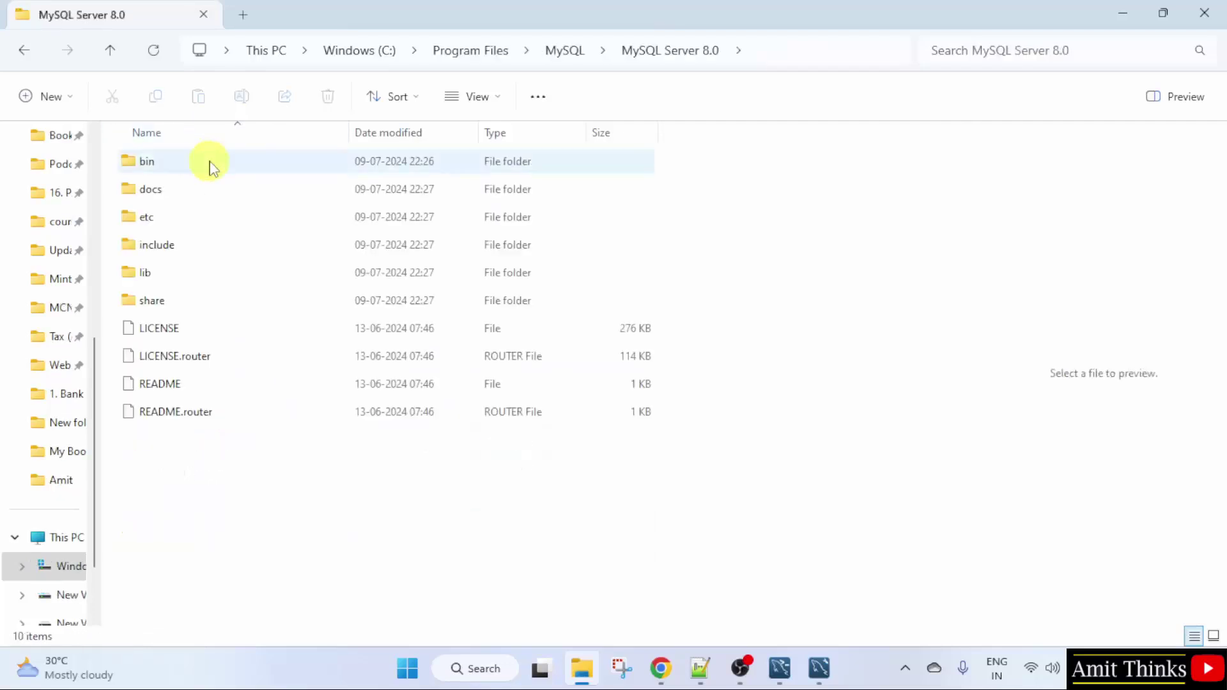
pyautogui.doubleClick(214, 165)
# Step: Copy the bin folder's full path from the address bar and minimise File Explorer
pyautogui.click(803, 55)
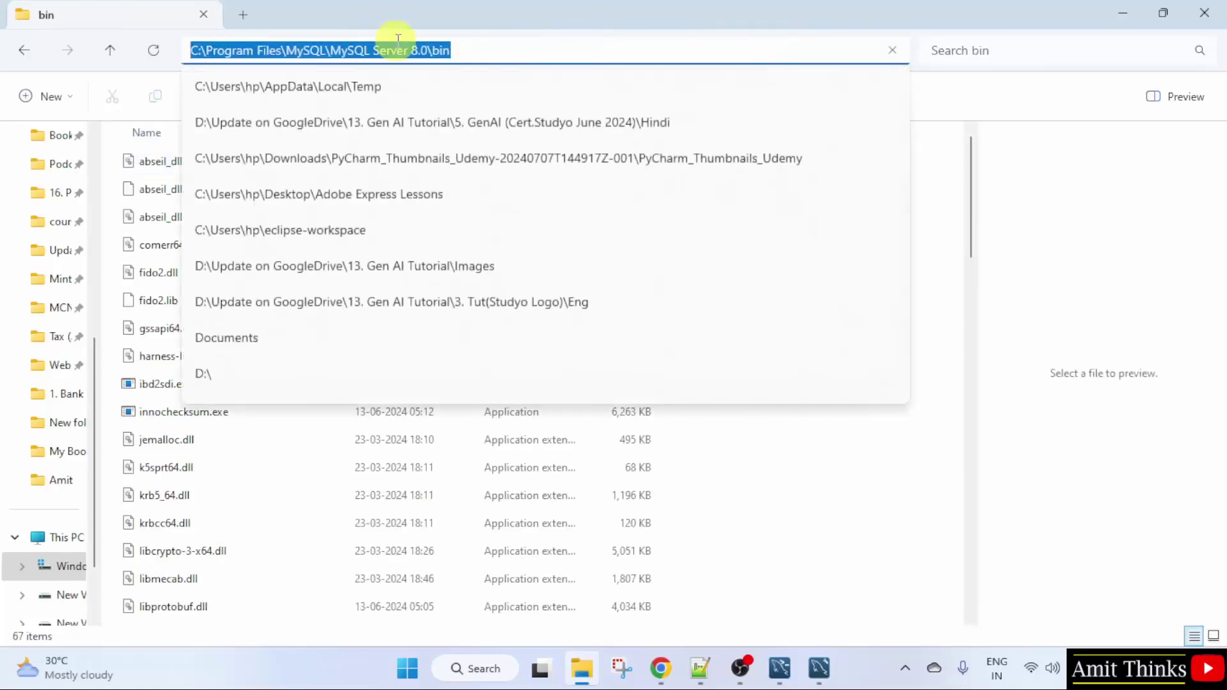
pyautogui.rightClick(407, 53)
pyautogui.click(487, 104)
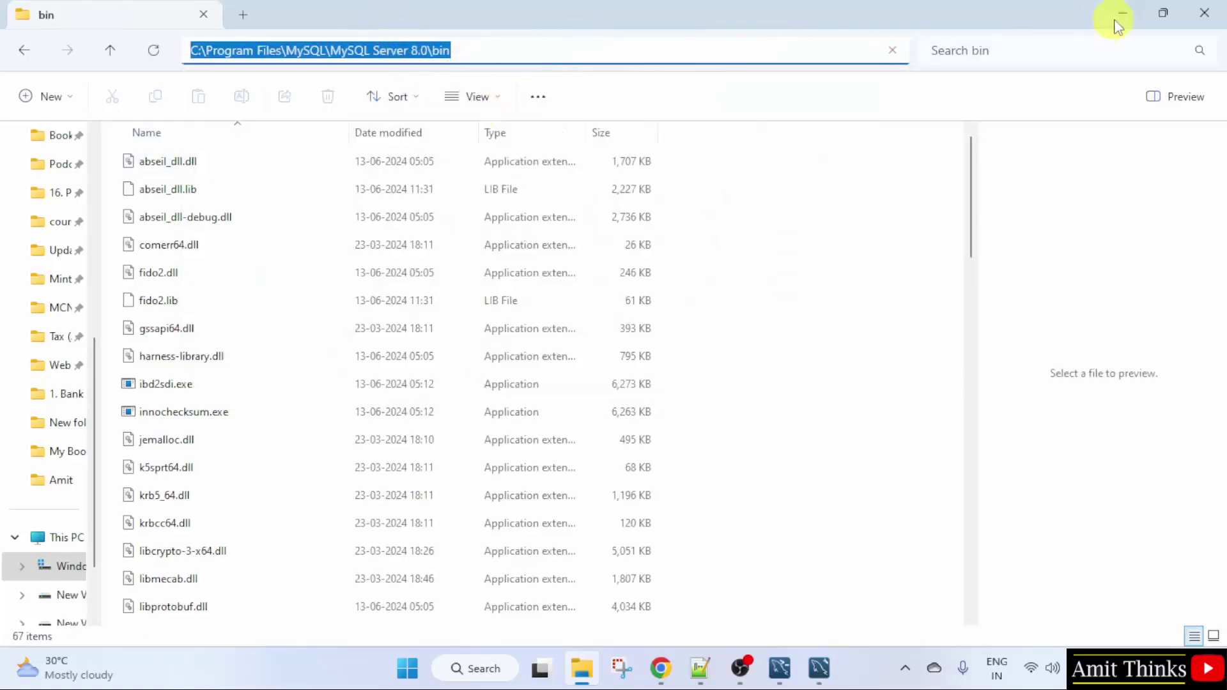
pyautogui.click(1116, 19)
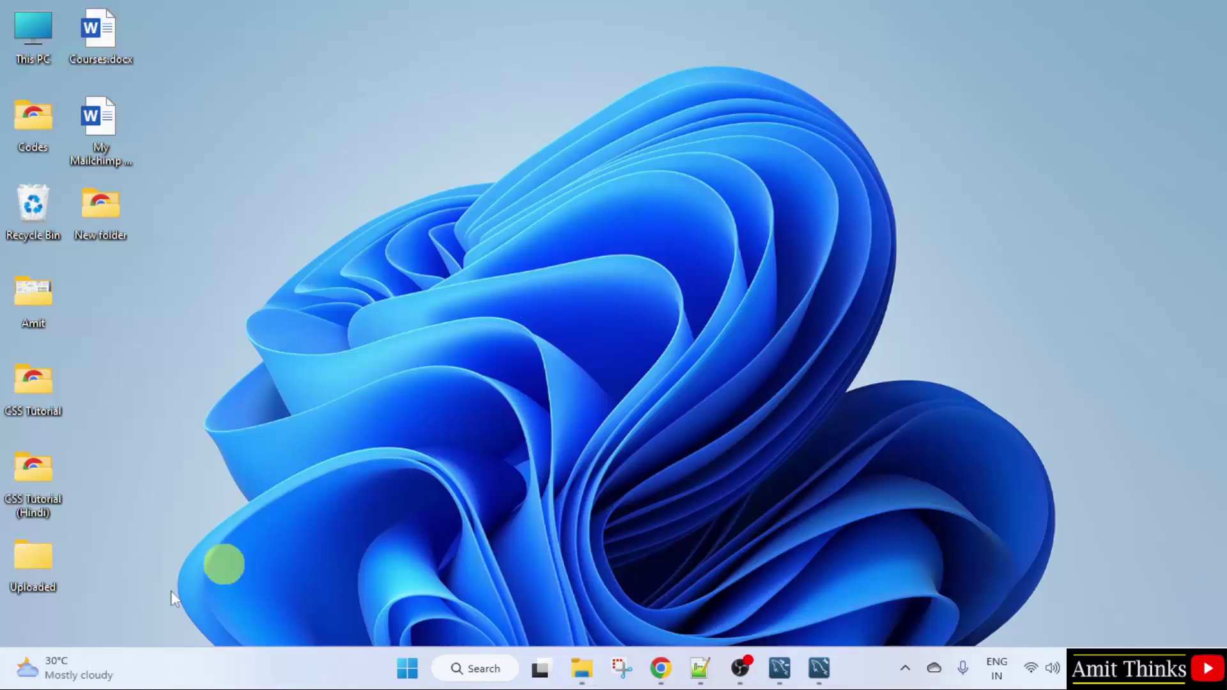
# Step: Search 'environ' in Start and open 'Edit the system environment variables'
pyautogui.click(396, 676)
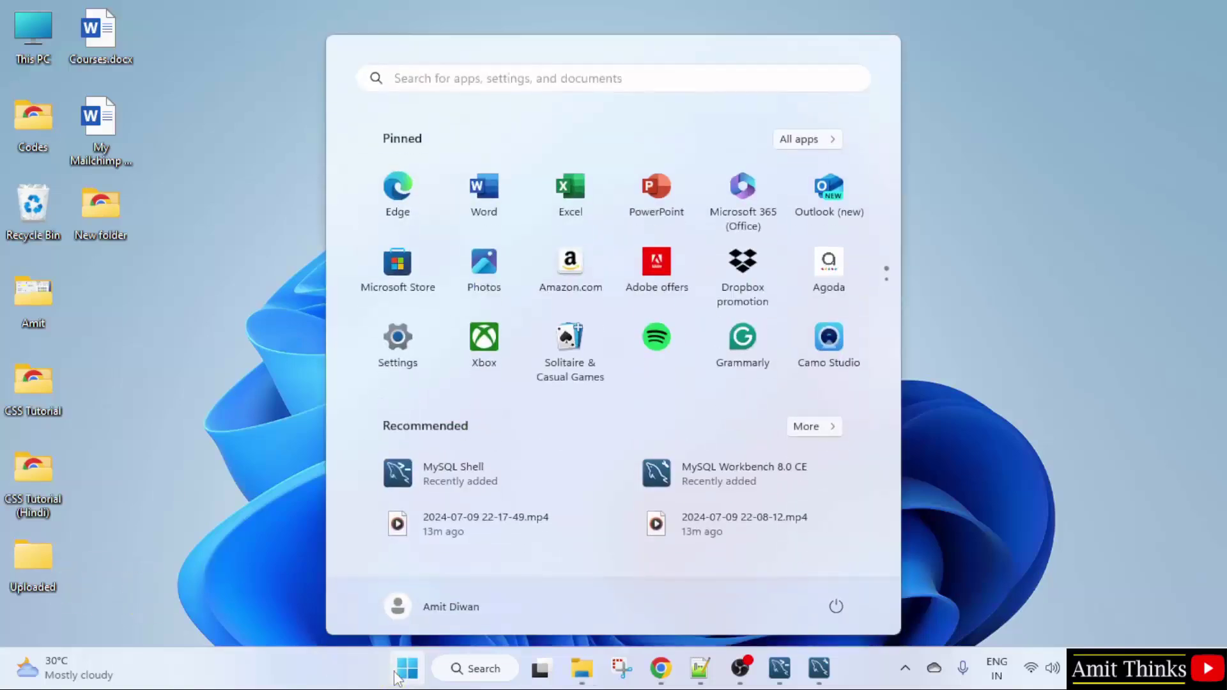
pyautogui.write('enviro')
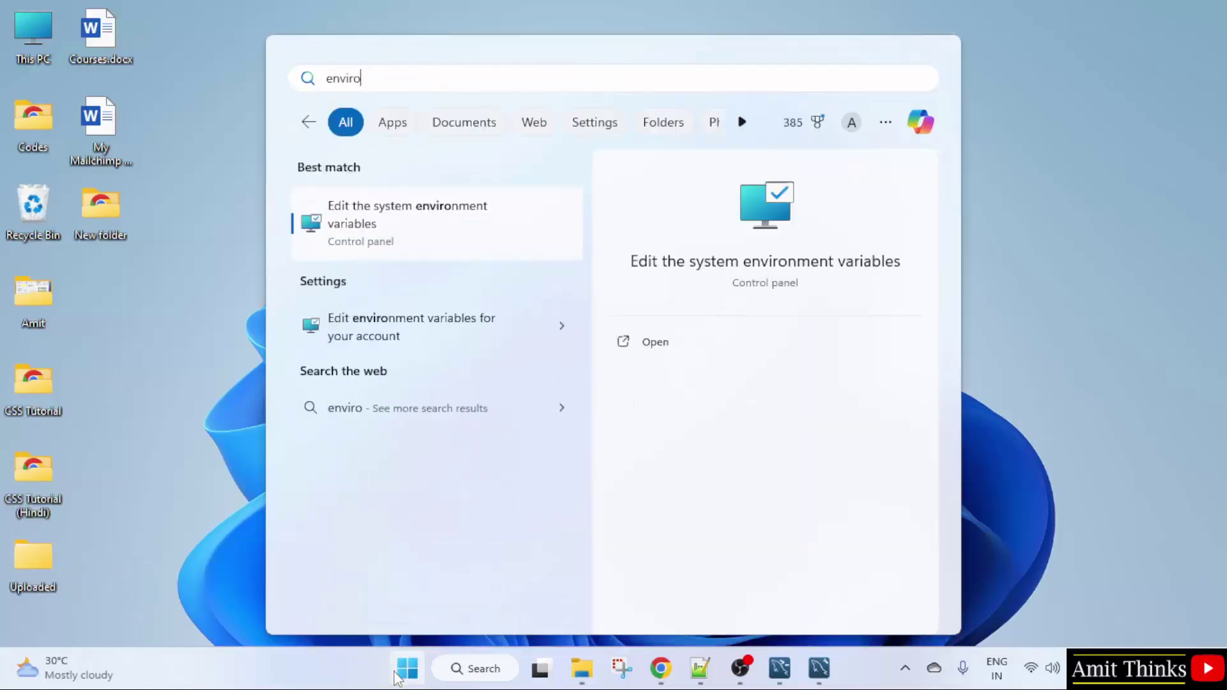
pyautogui.write('n')
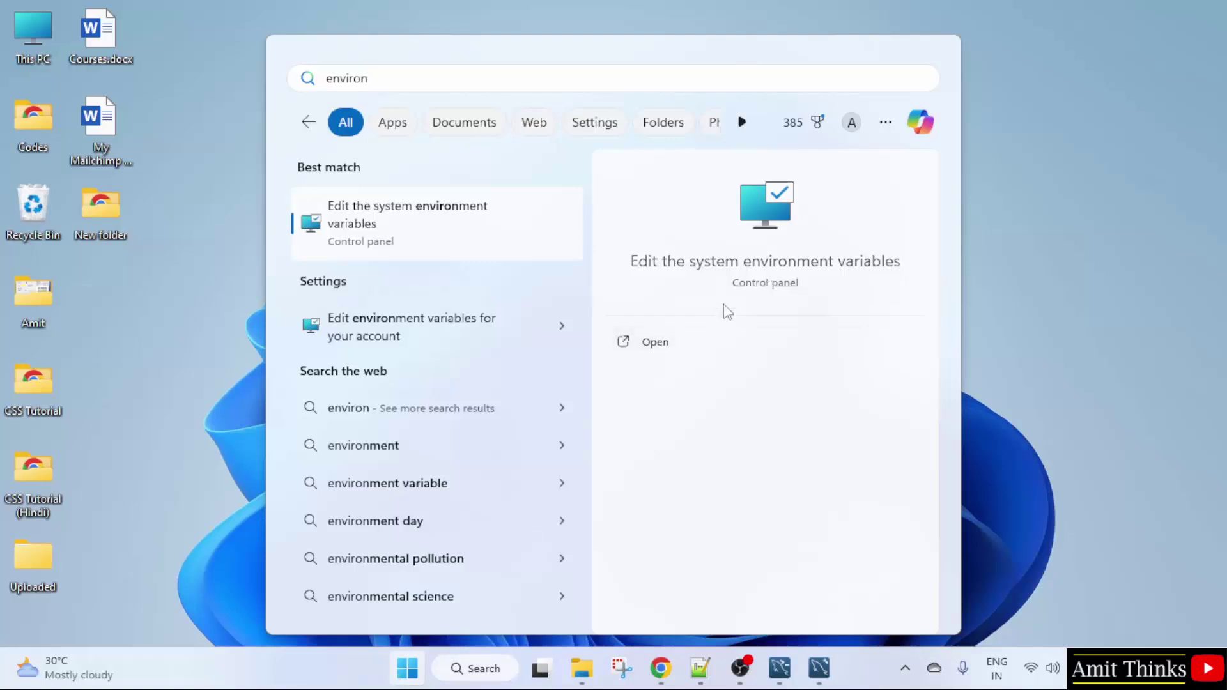
pyautogui.click(712, 350)
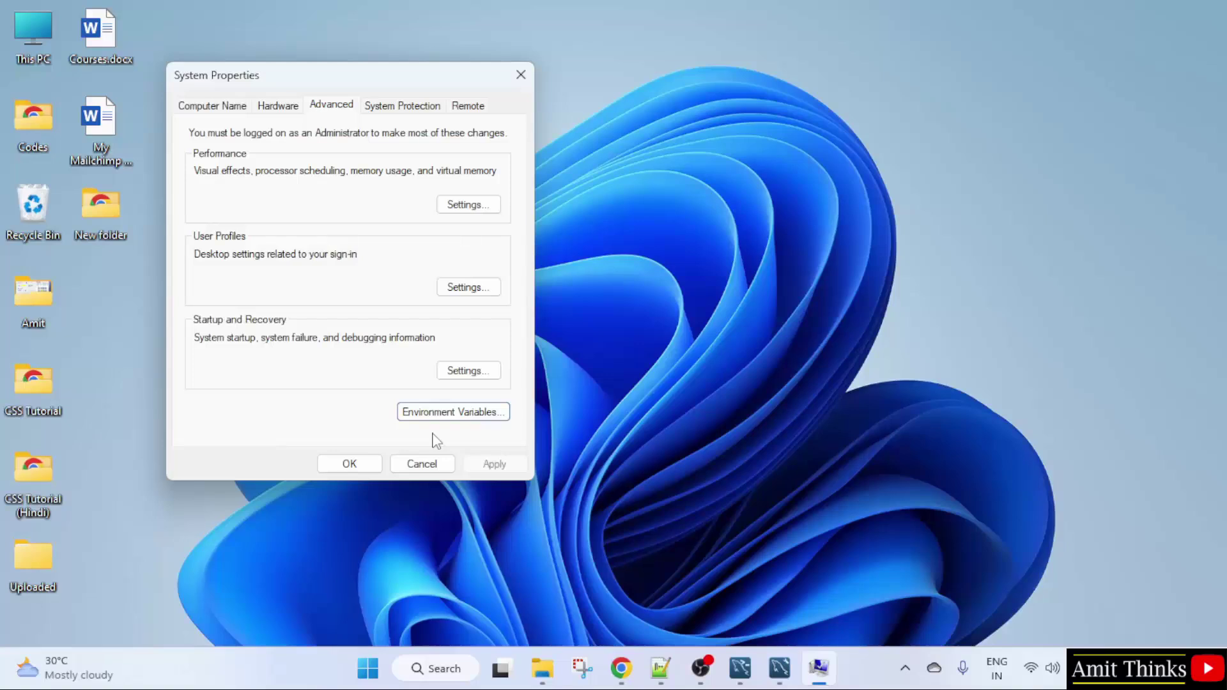
# Step: Open Environment Variables and start editing the system Path variable
pyautogui.click(476, 413)
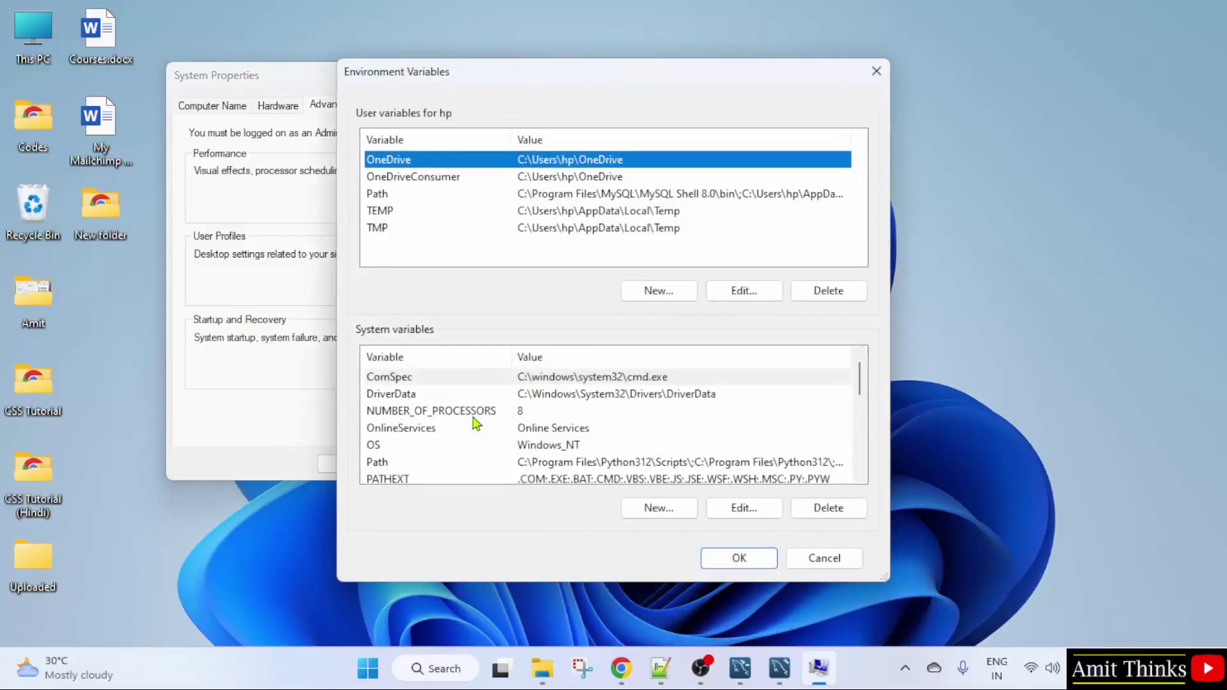
pyautogui.click(618, 461)
pyautogui.scroll(-2, 860, 390)
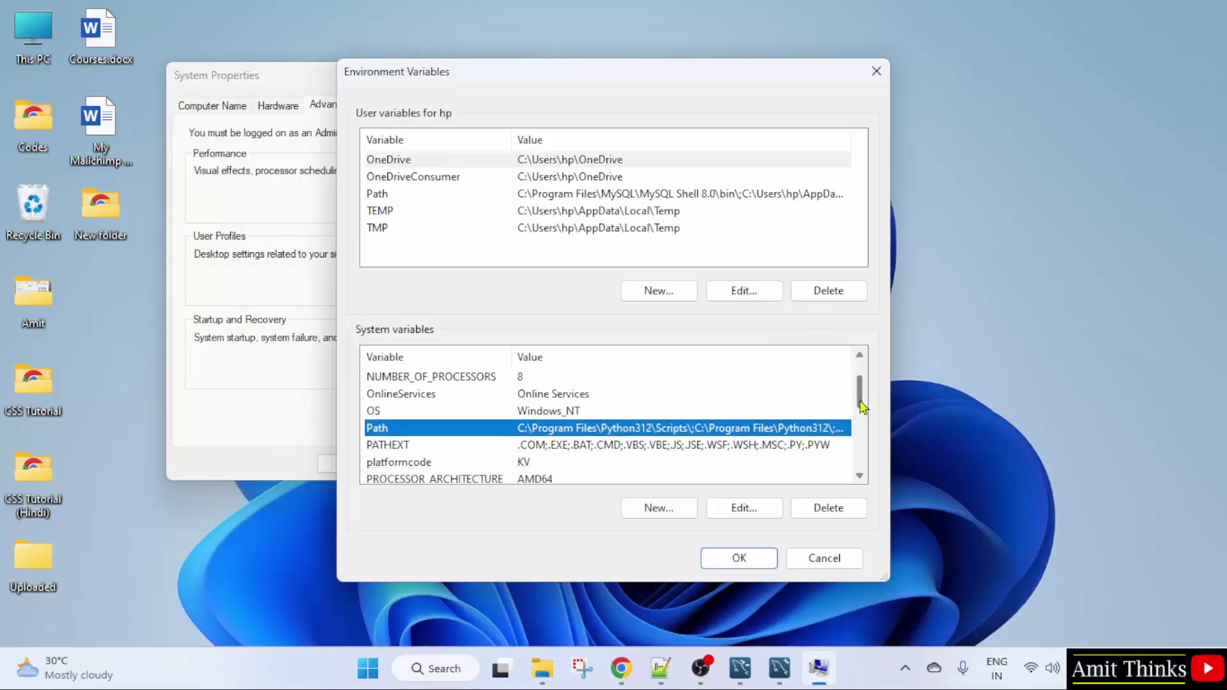
pyautogui.doubleClick(658, 433)
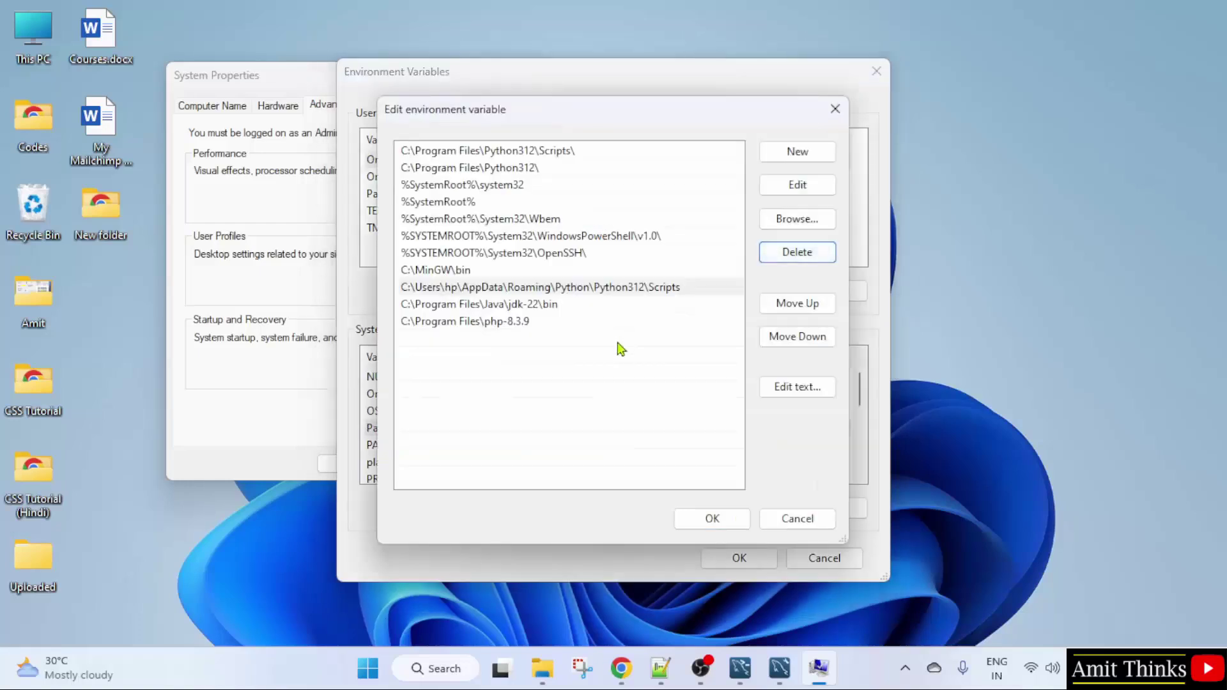
# Step: Paste C:\Program Files\MySQL\MySQL Server 8.0\bin as a new Path entry and confirm every dialog
pyautogui.click(785, 155)
pyautogui.rightClick(419, 342)
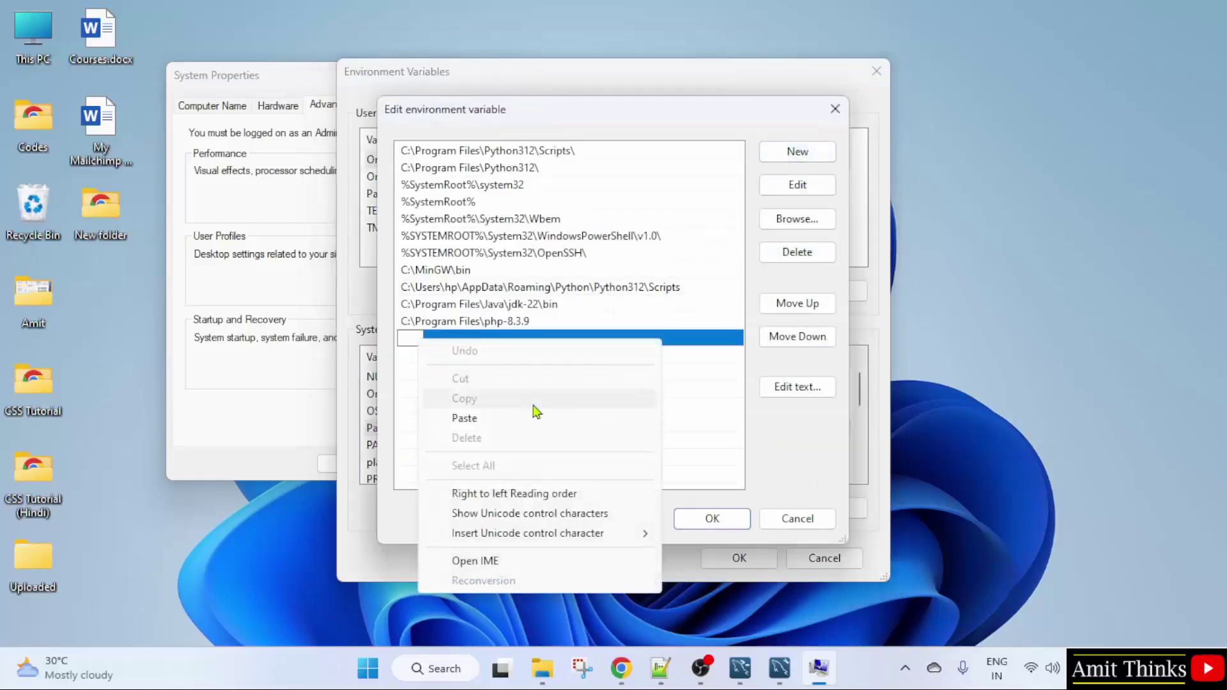
pyautogui.click(539, 418)
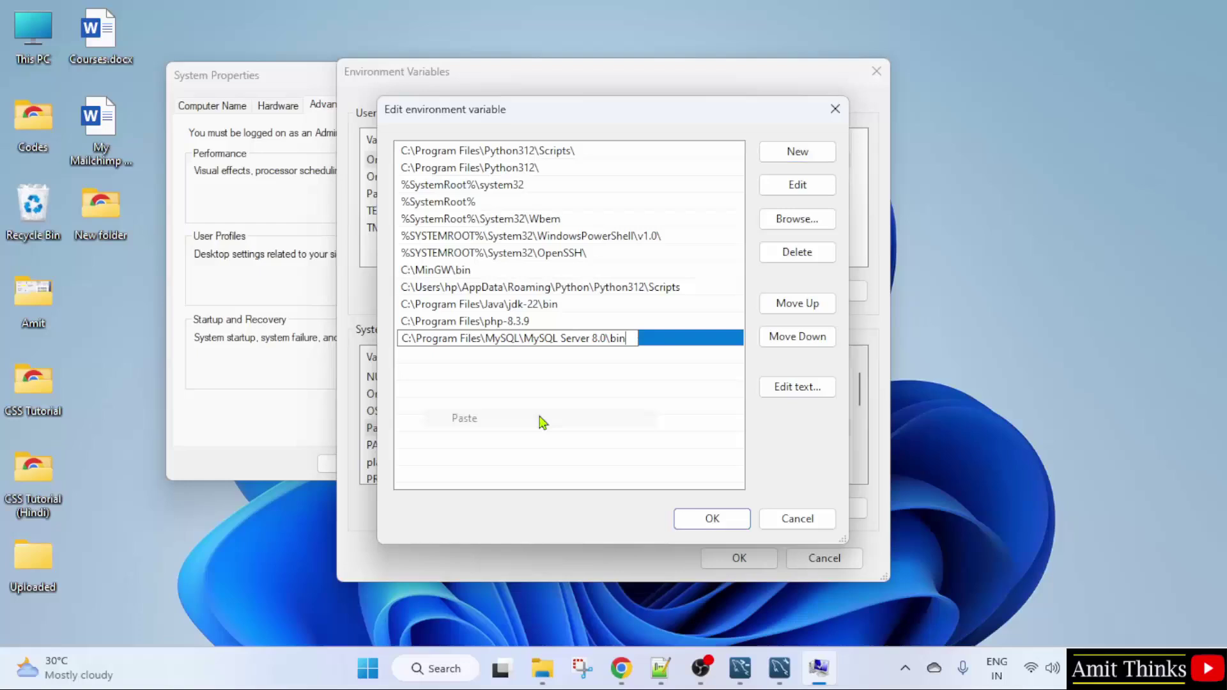
pyautogui.click(710, 518)
pyautogui.click(742, 558)
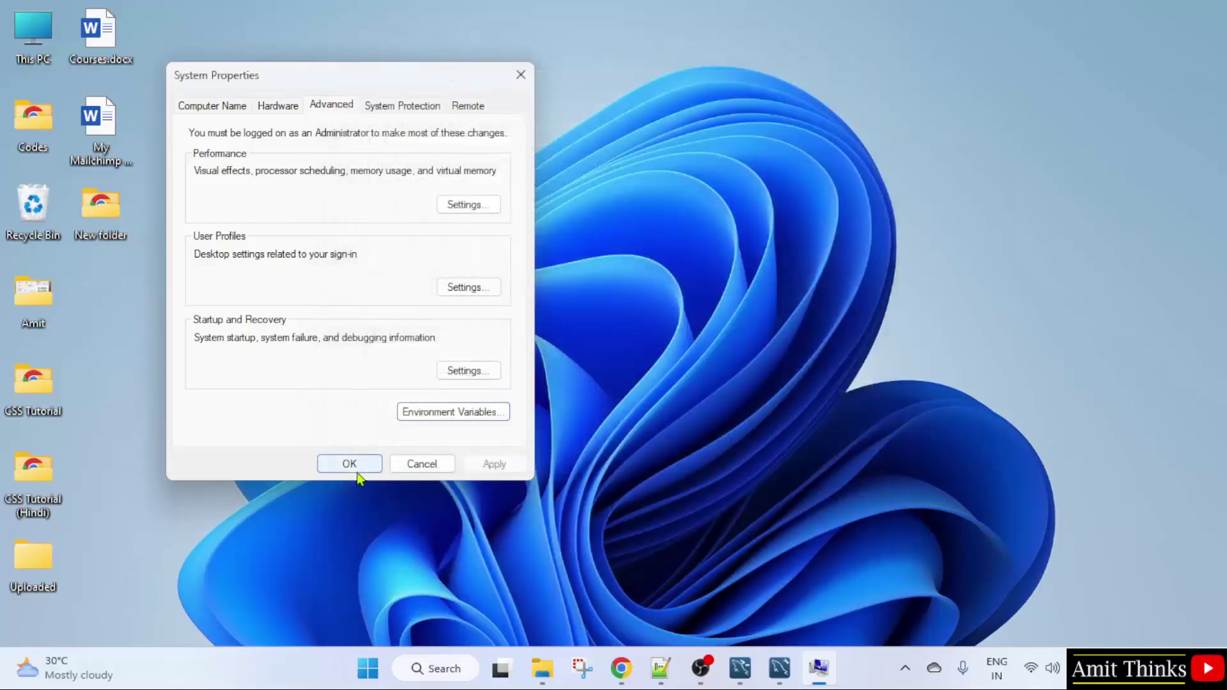
pyautogui.click(356, 470)
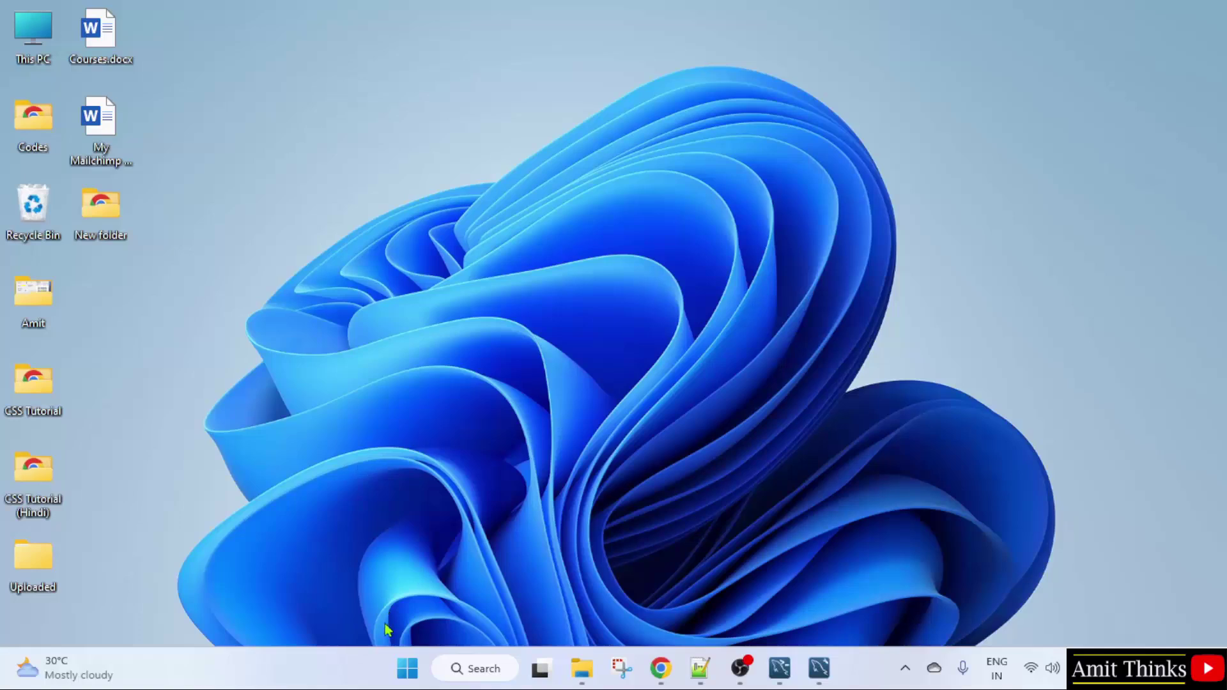
# Step: Launch Command Prompt by searching 'cmd' from the Start menu
pyautogui.click(405, 667)
pyautogui.write('cmd')
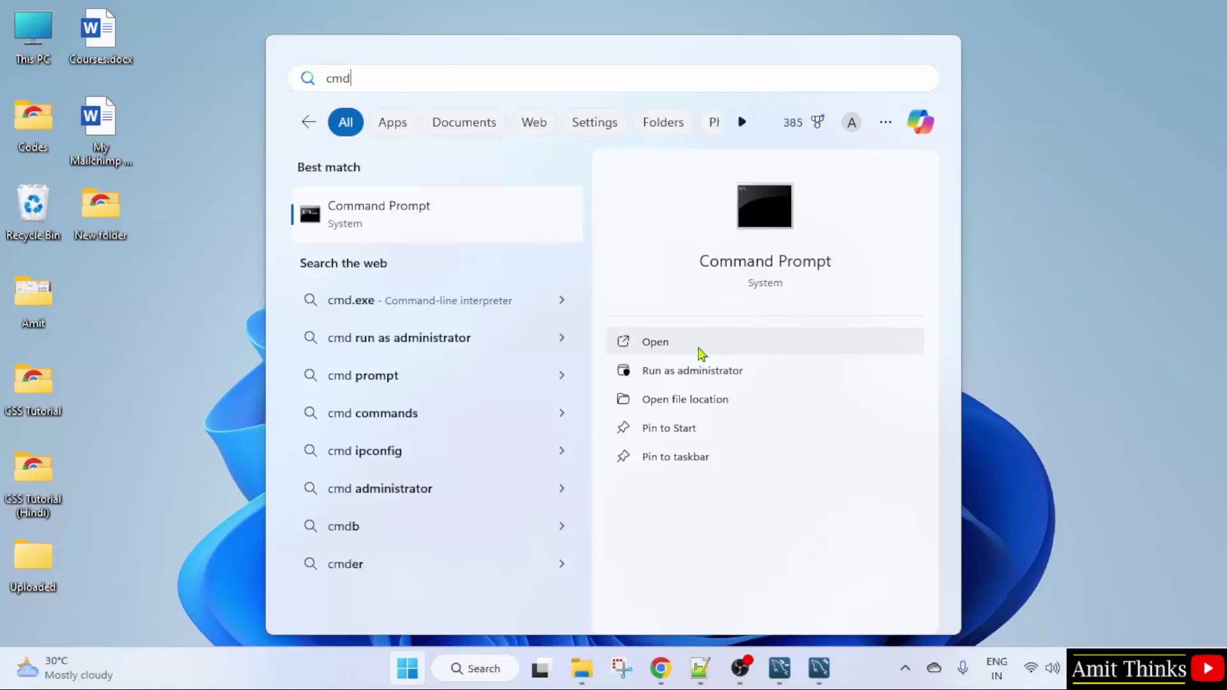
pyautogui.click(700, 350)
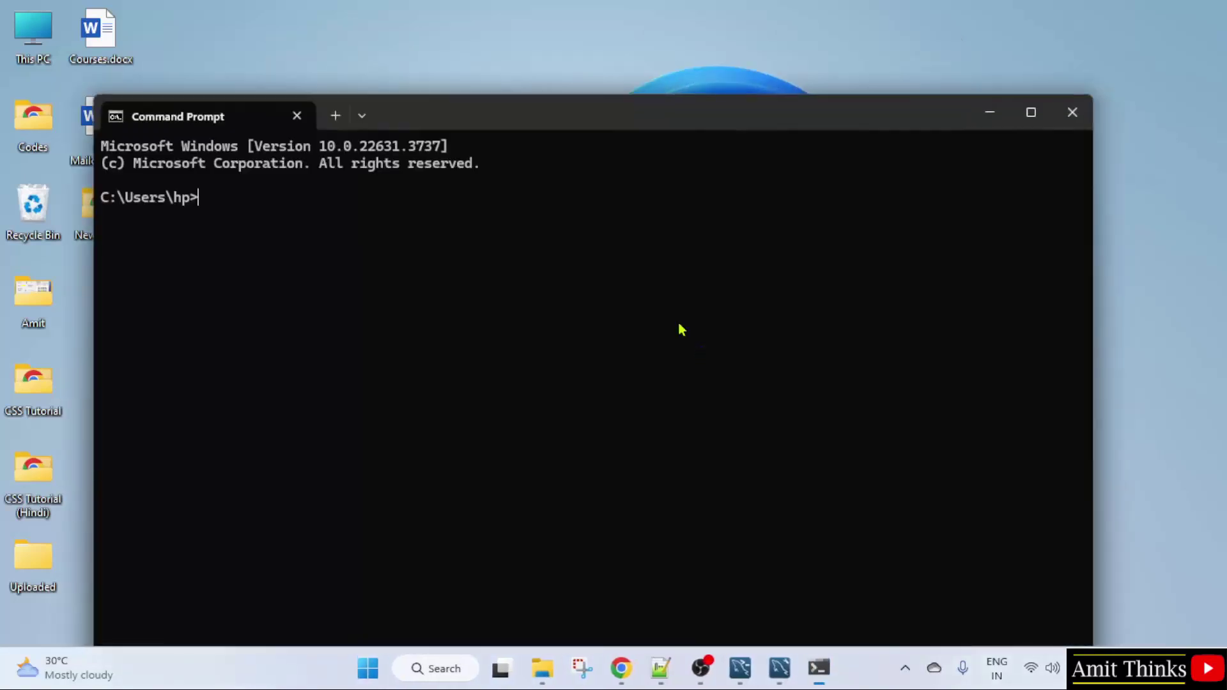
pyautogui.moveTo(535, 119); pyautogui.dragTo(695, 95)
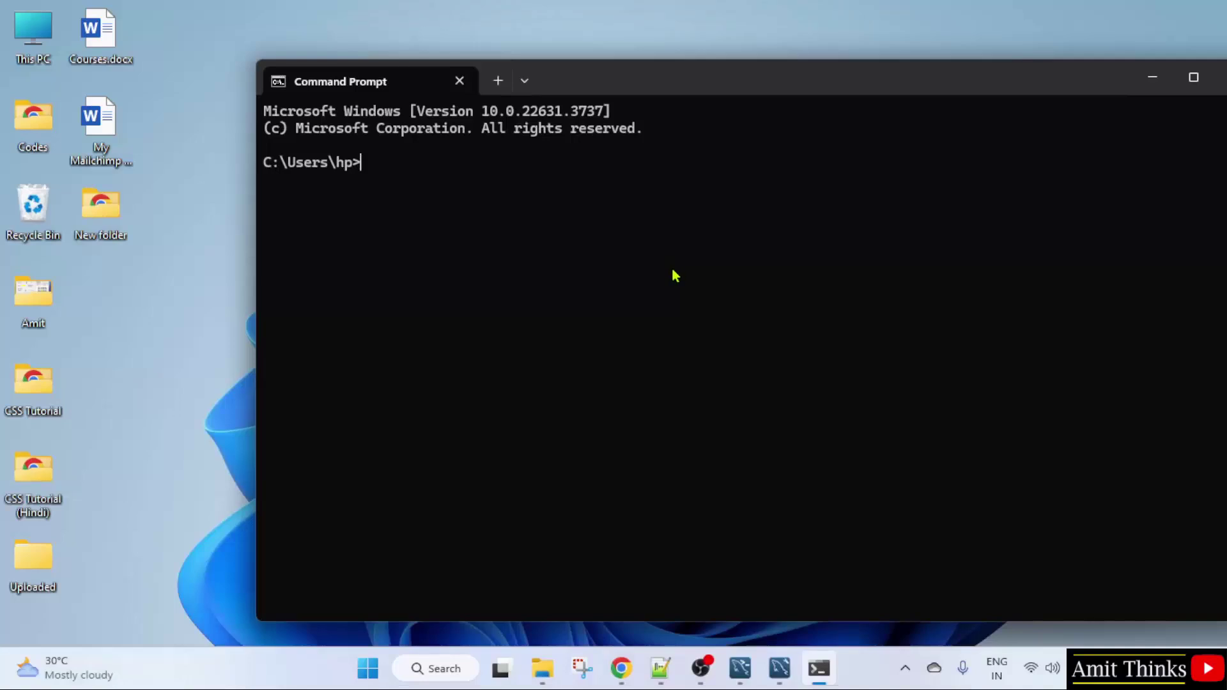
# Step: Run mysql --version to confirm 8.0.38, then type mysql -u root -p
pyautogui.write('my')
pyautogui.write('sql ')
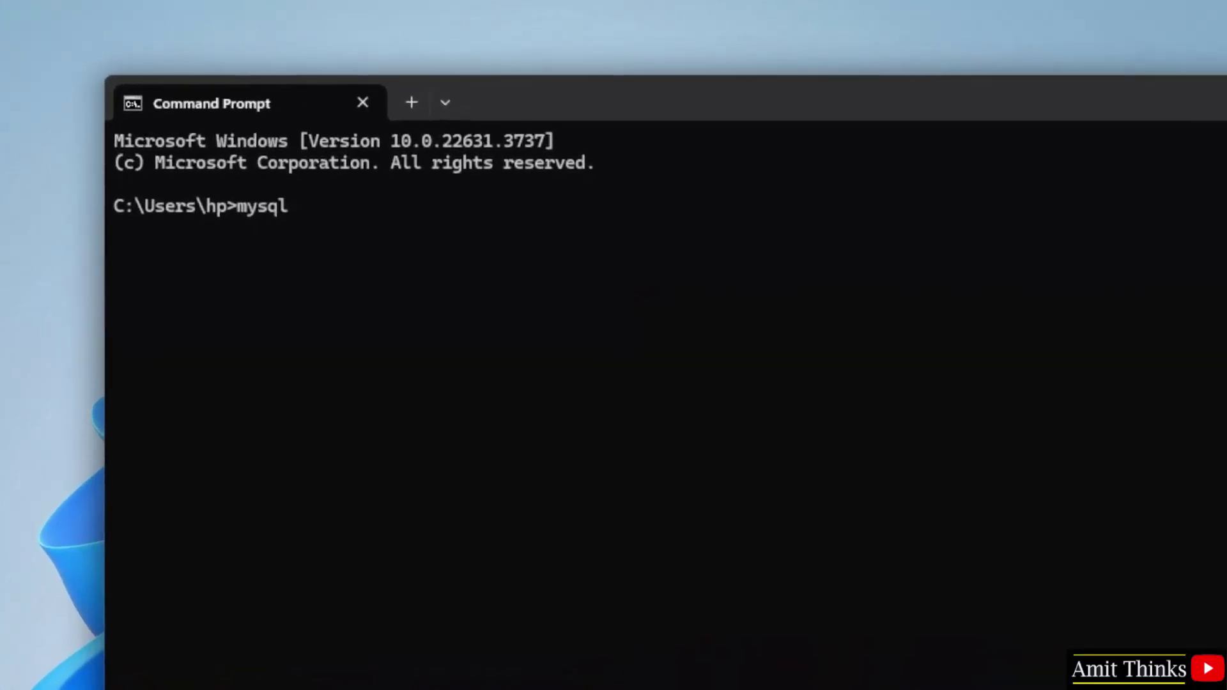
pyautogui.write('--version')
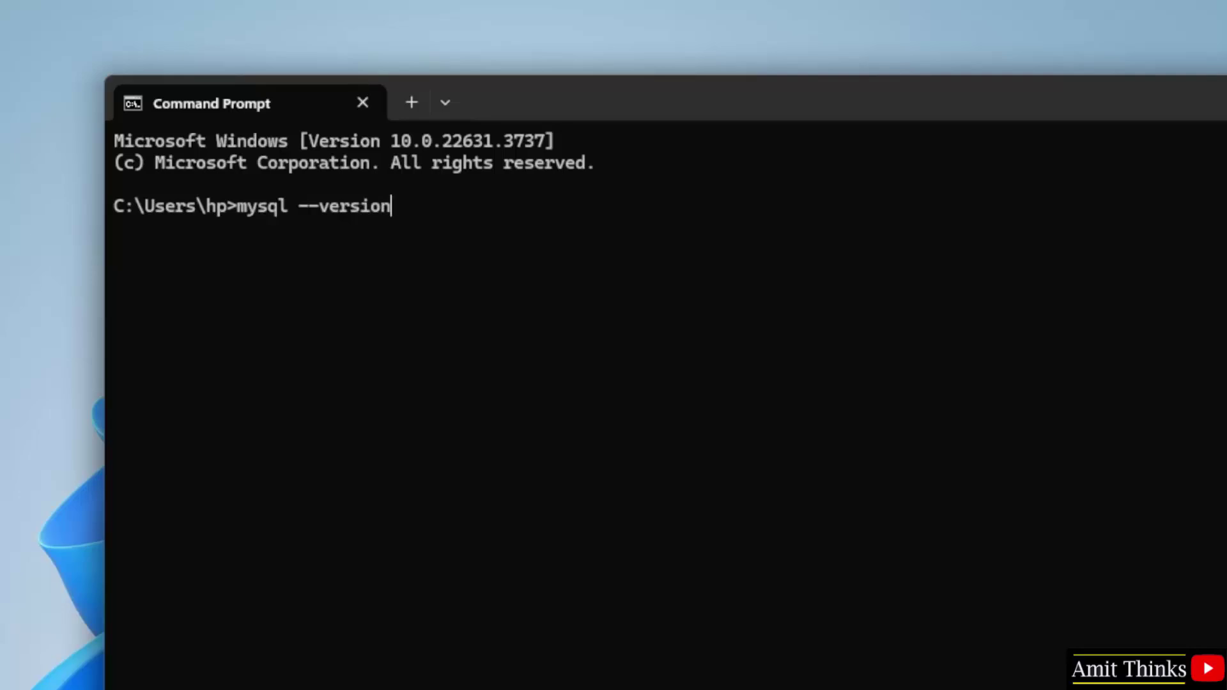
pyautogui.press('Return')
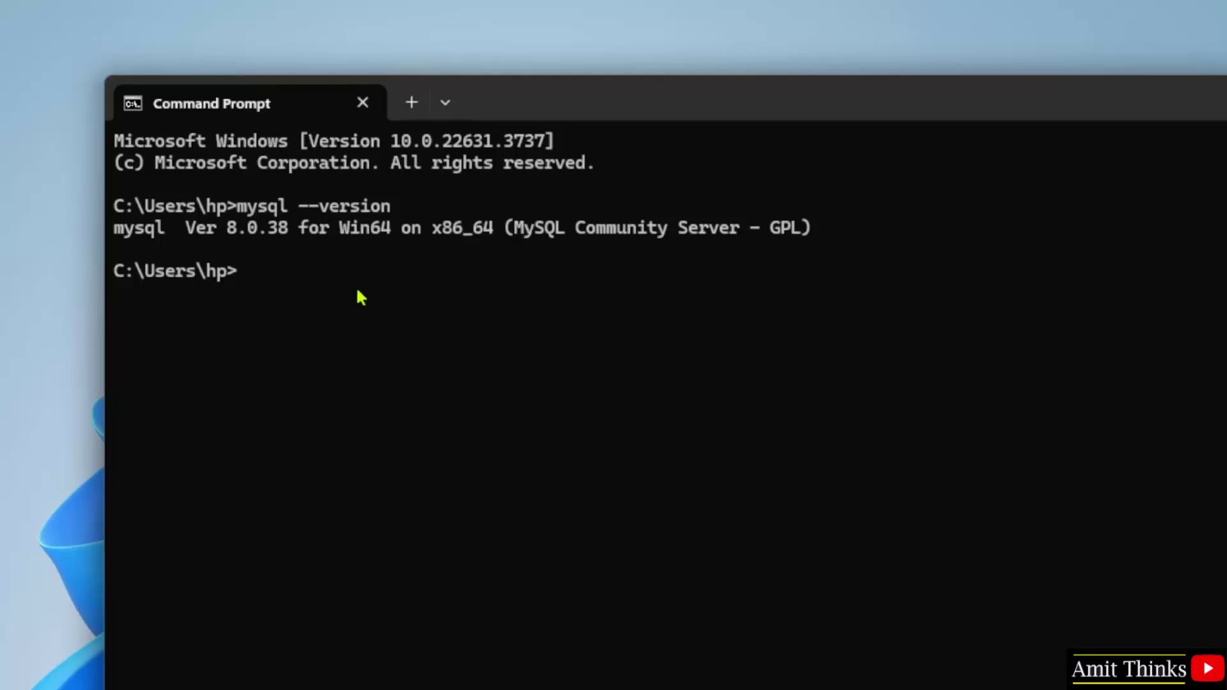
pyautogui.write('mysql -u root ')
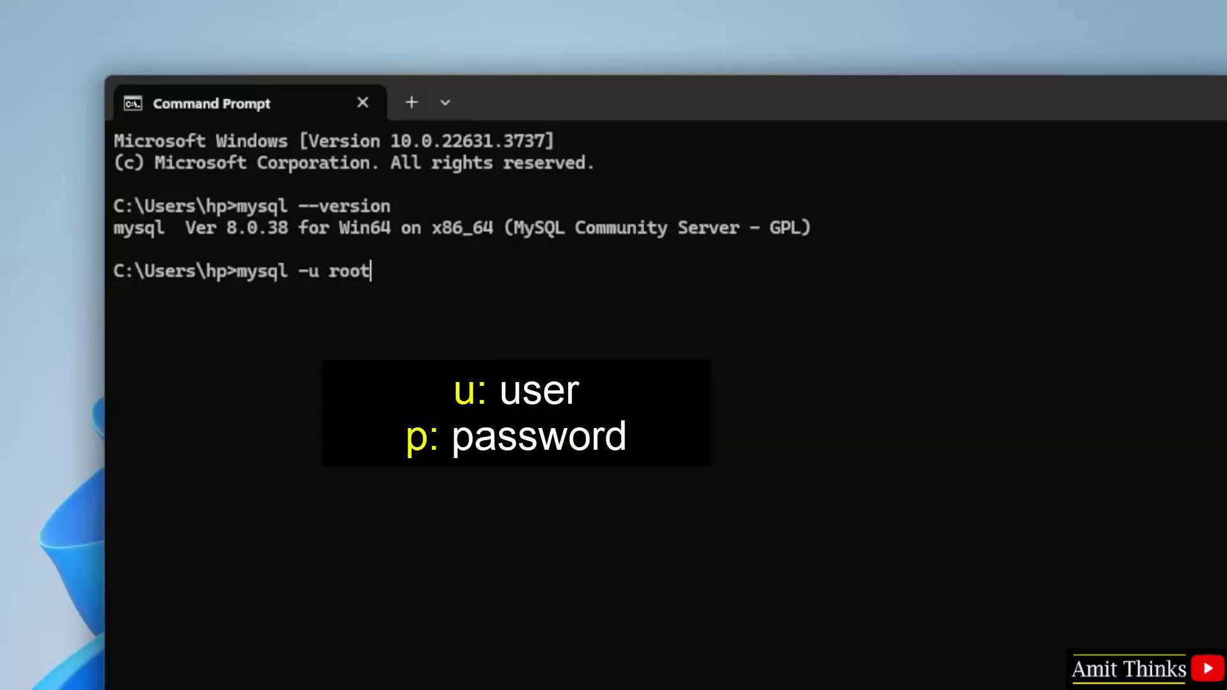
pyautogui.write('-p')
# Step: Run mysql -u root -p and enter the root password to reach the mysql> prompt
pyautogui.press('Return')
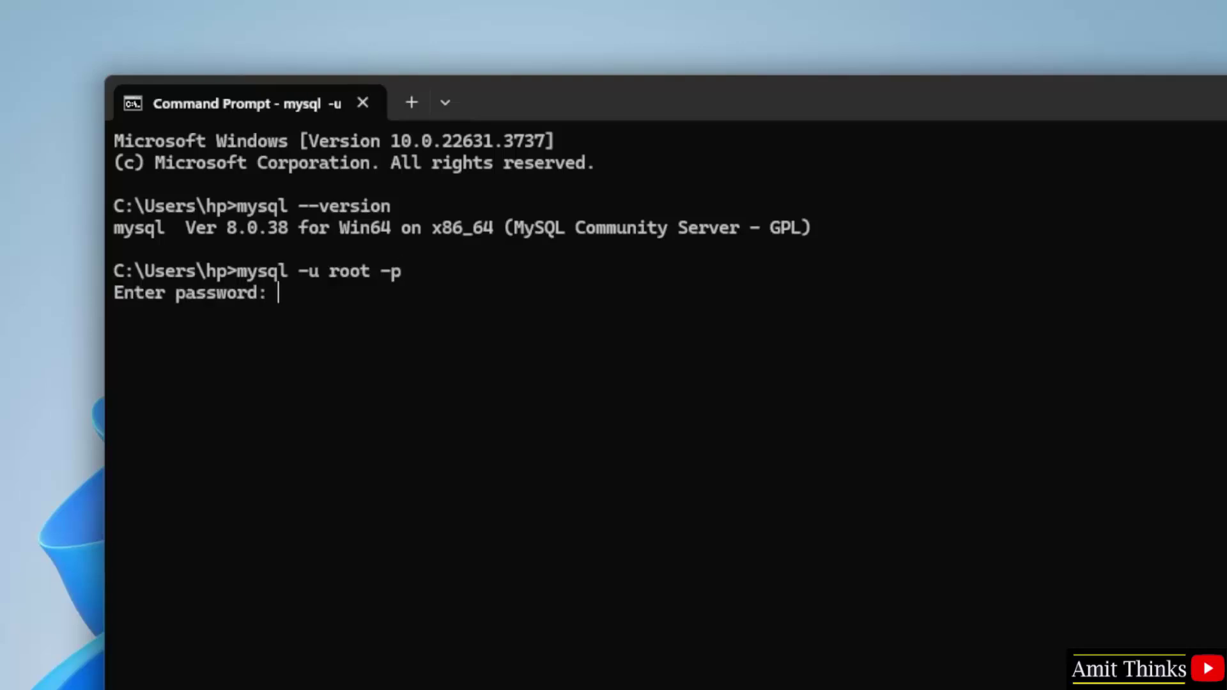
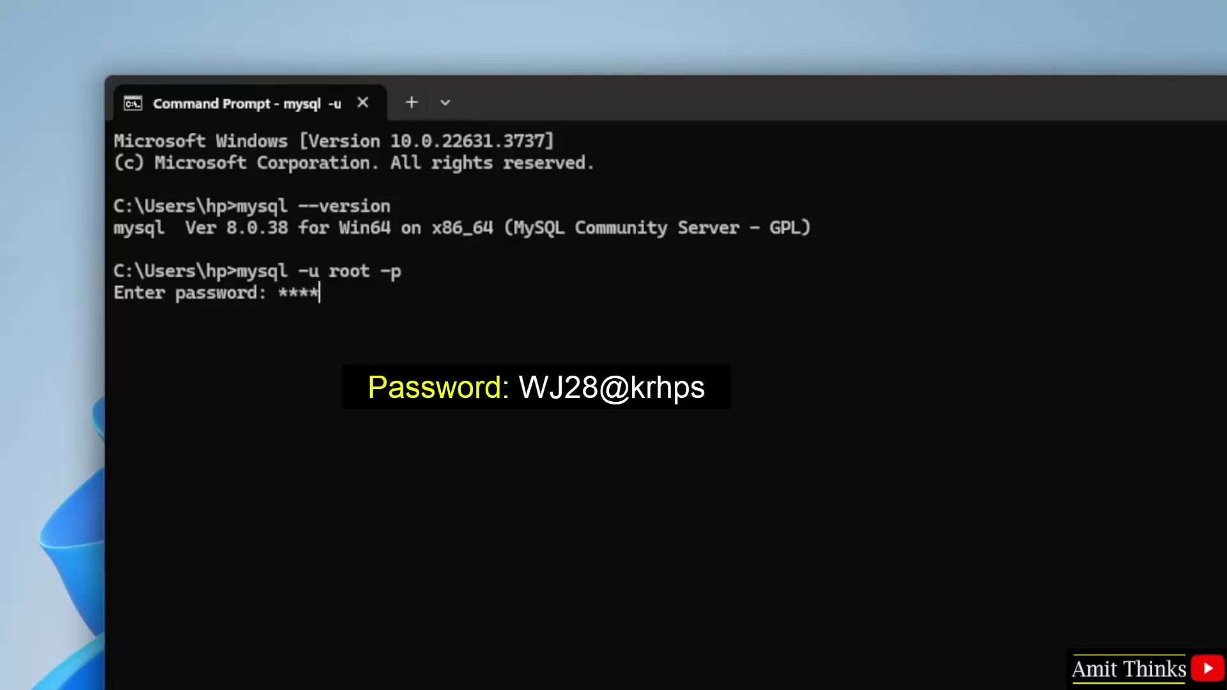
pyautogui.press('Return')
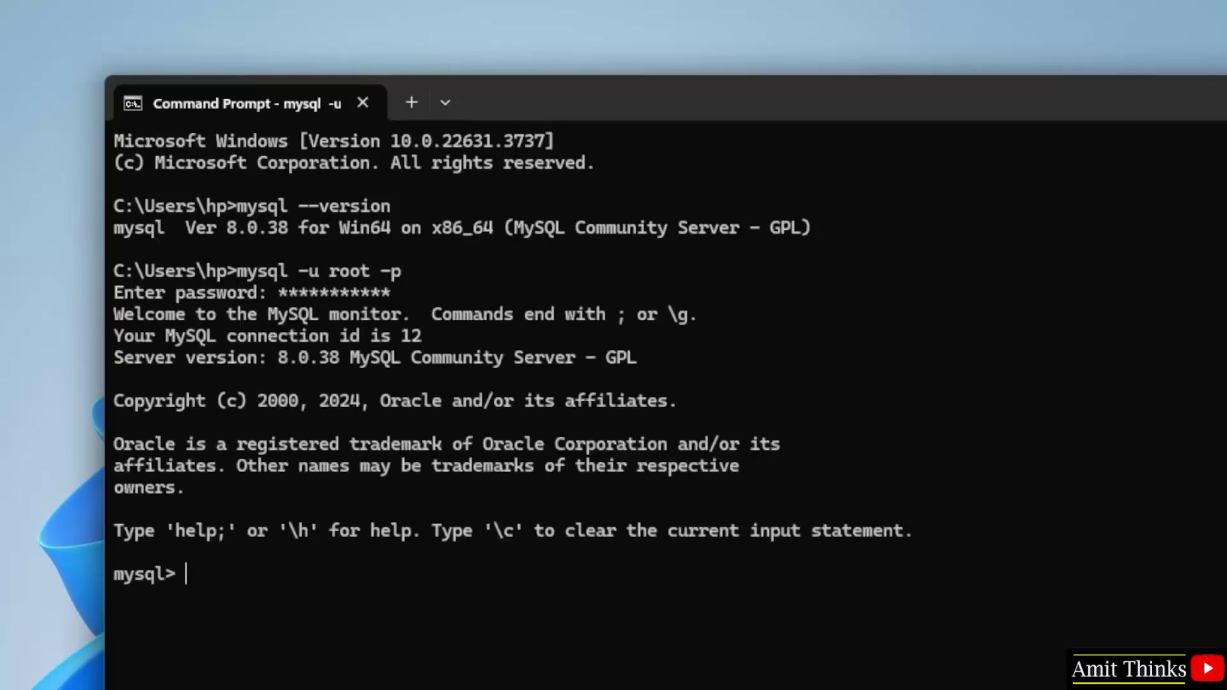
pyautogui.moveTo(506, 94); pyautogui.dragTo(515, 70)
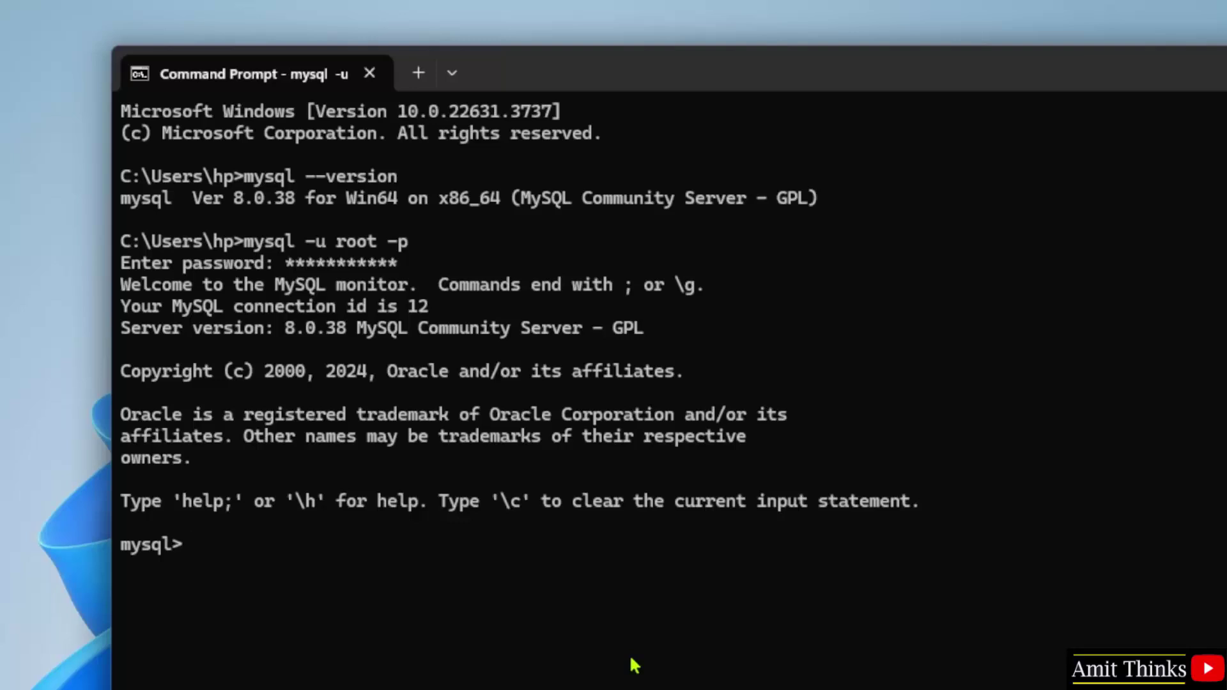
# Step: List databases with 'show databases;' and create the database with 'create database amitdb;'
pyautogui.write('sho dat')
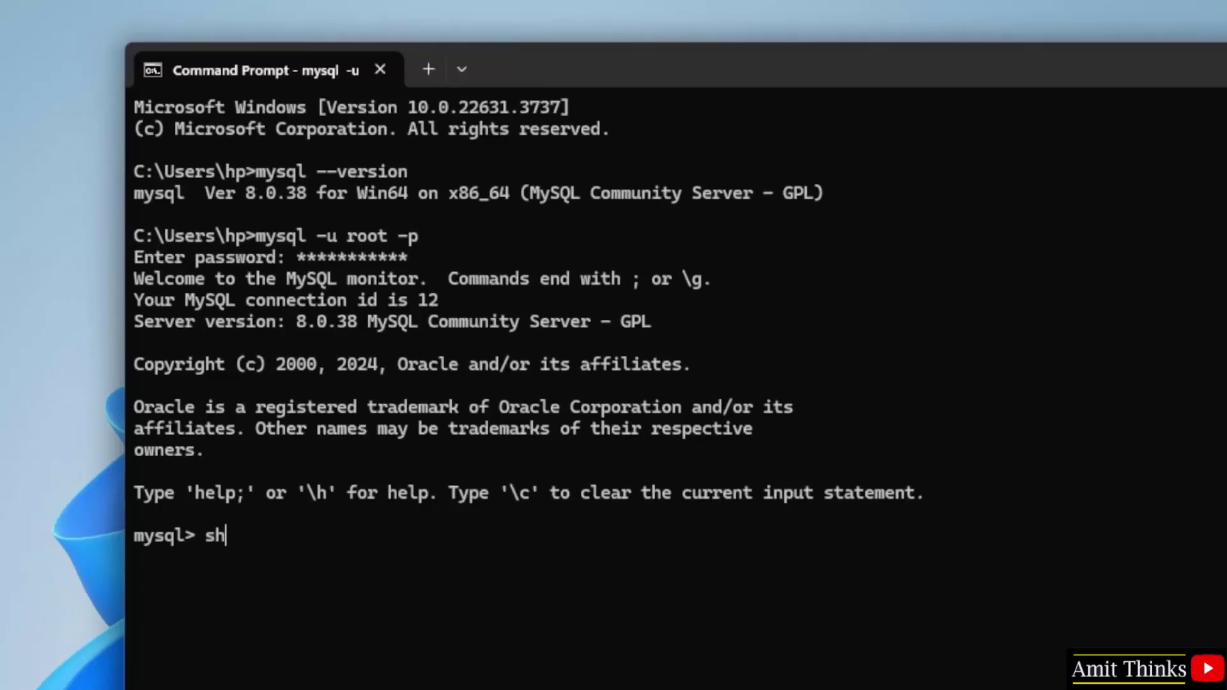
pyautogui.write('abases;')
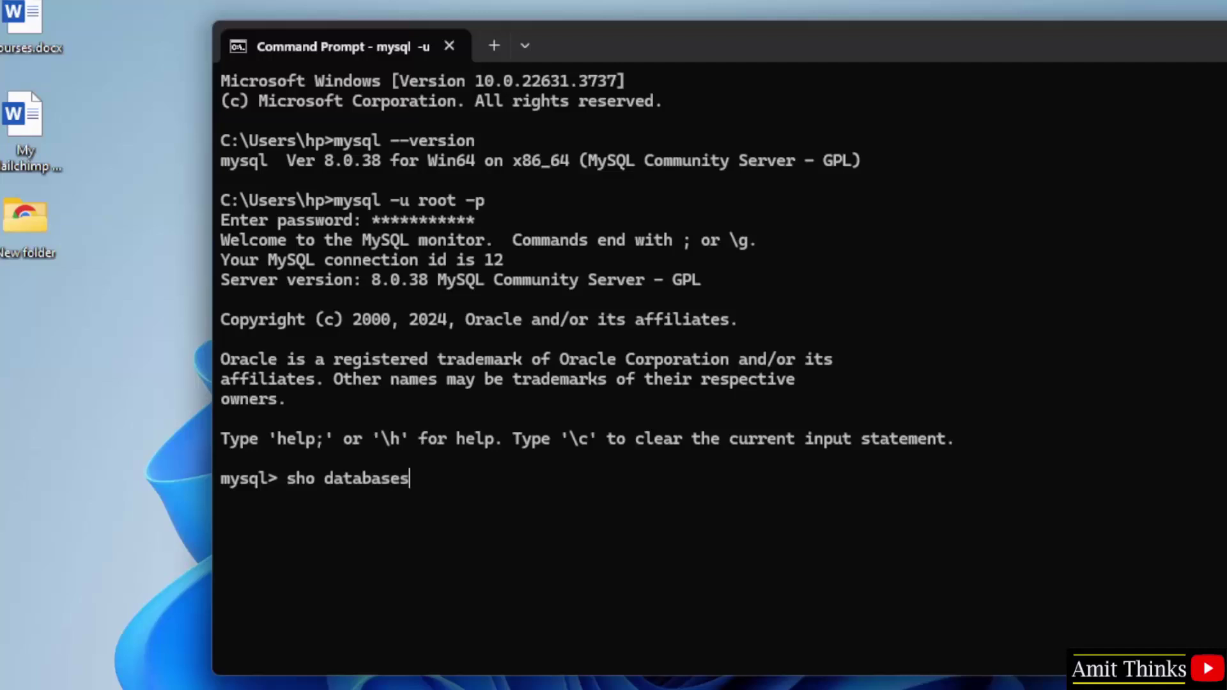
pyautogui.press('Left')
pyautogui.press('Left')
pyautogui.write('w')
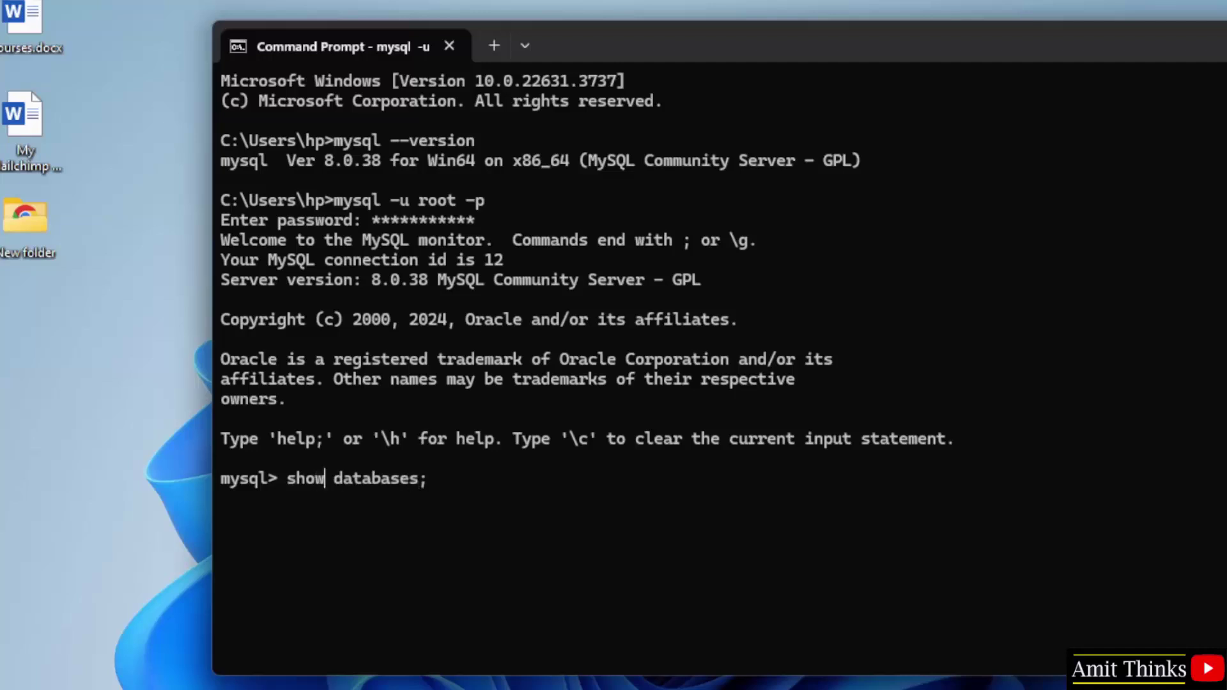
pyautogui.press('Right')
pyautogui.press('Right')
pyautogui.press('Right')
pyautogui.press('Right')
pyautogui.press('Right')
pyautogui.press('Right')
pyautogui.press('Right')
pyautogui.press('Right')
pyautogui.press('Right')
pyautogui.press('Right')
pyautogui.press('Right')
pyautogui.press('Return')
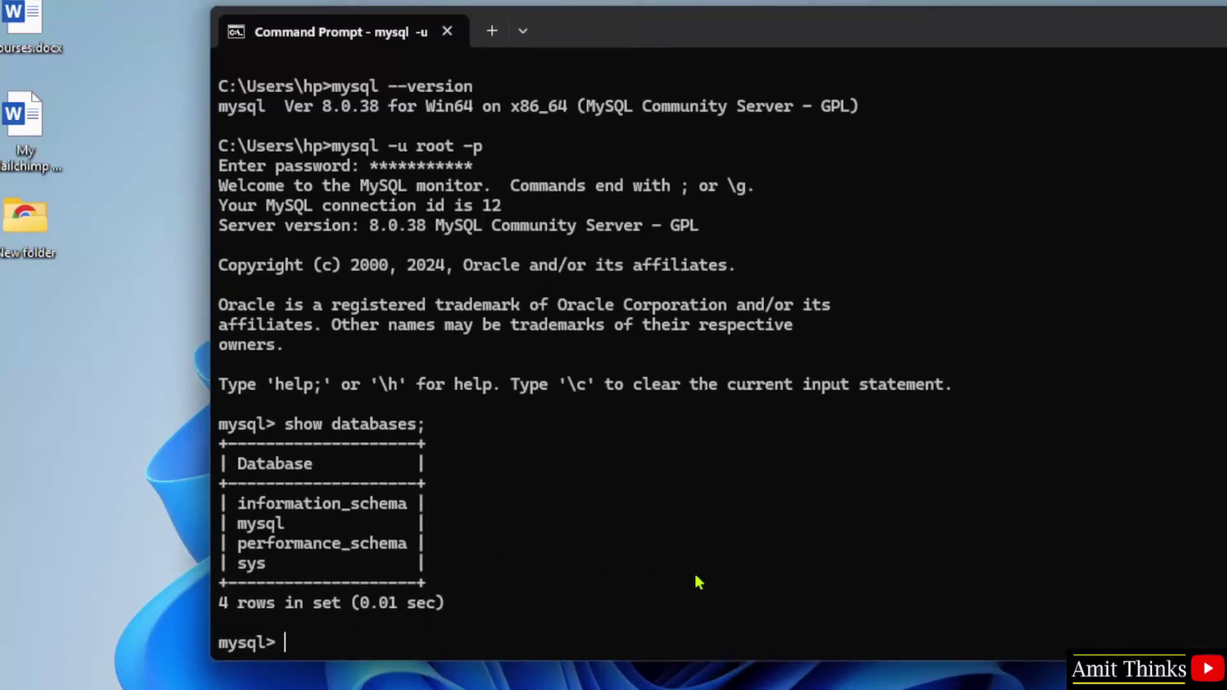
pyautogui.write('create d')
pyautogui.write('atabase ')
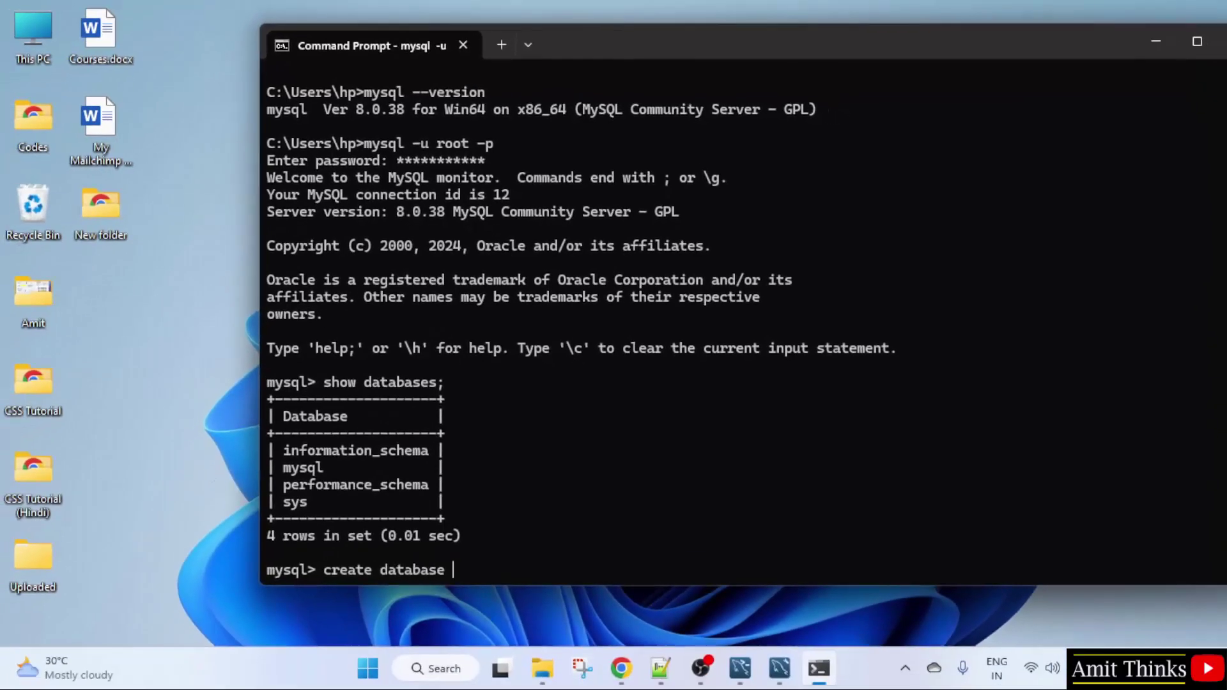
pyautogui.write('amitdb;')
pyautogui.press('Return')
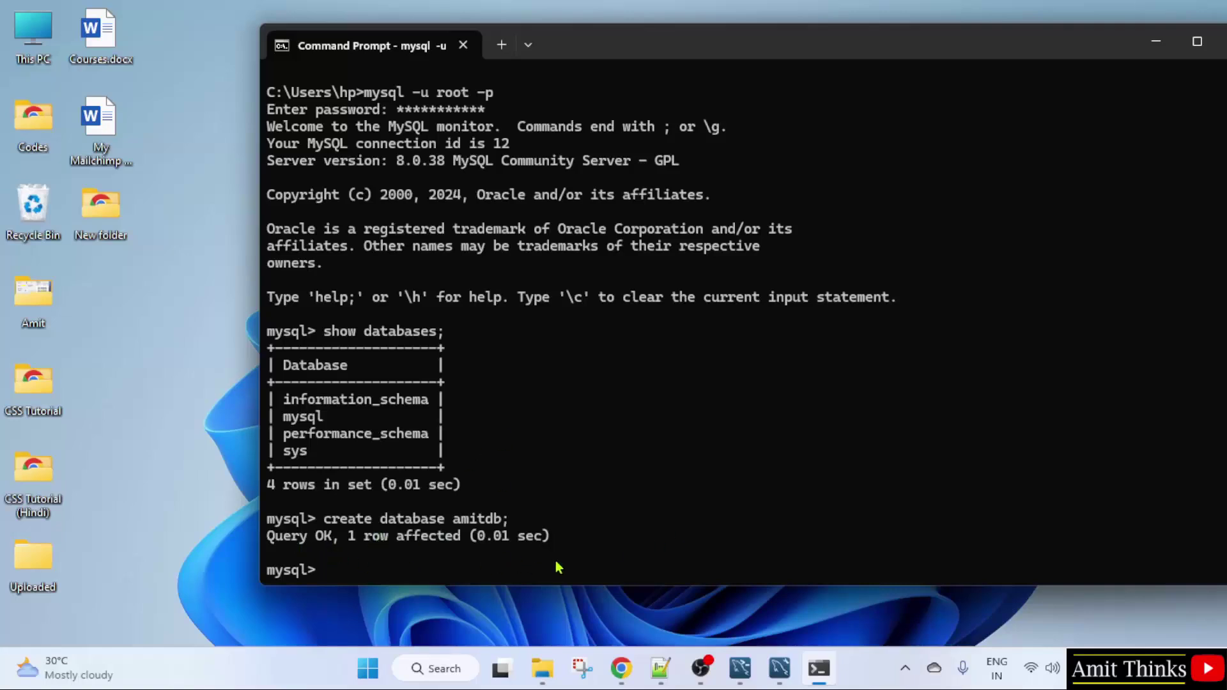
# Step: Re-run 'show databases;' to confirm amitdb is listed, then minimise the terminal
pyautogui.write('show databa')
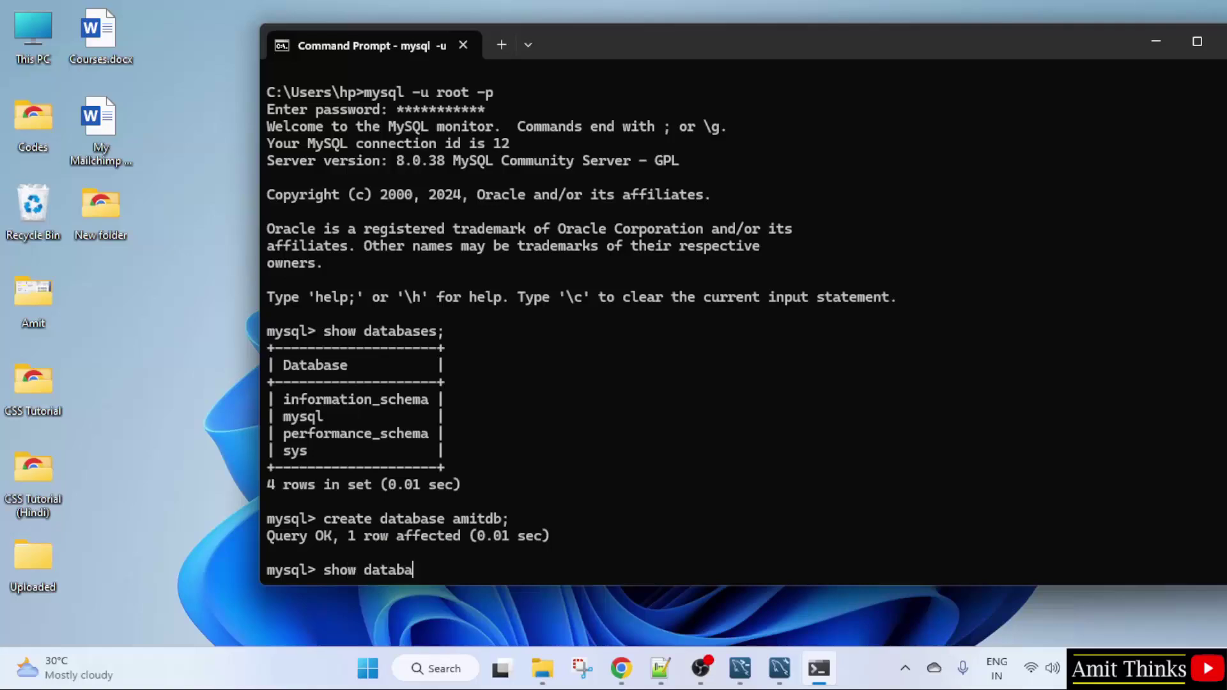
pyautogui.write('se;')
pyautogui.press('Return')
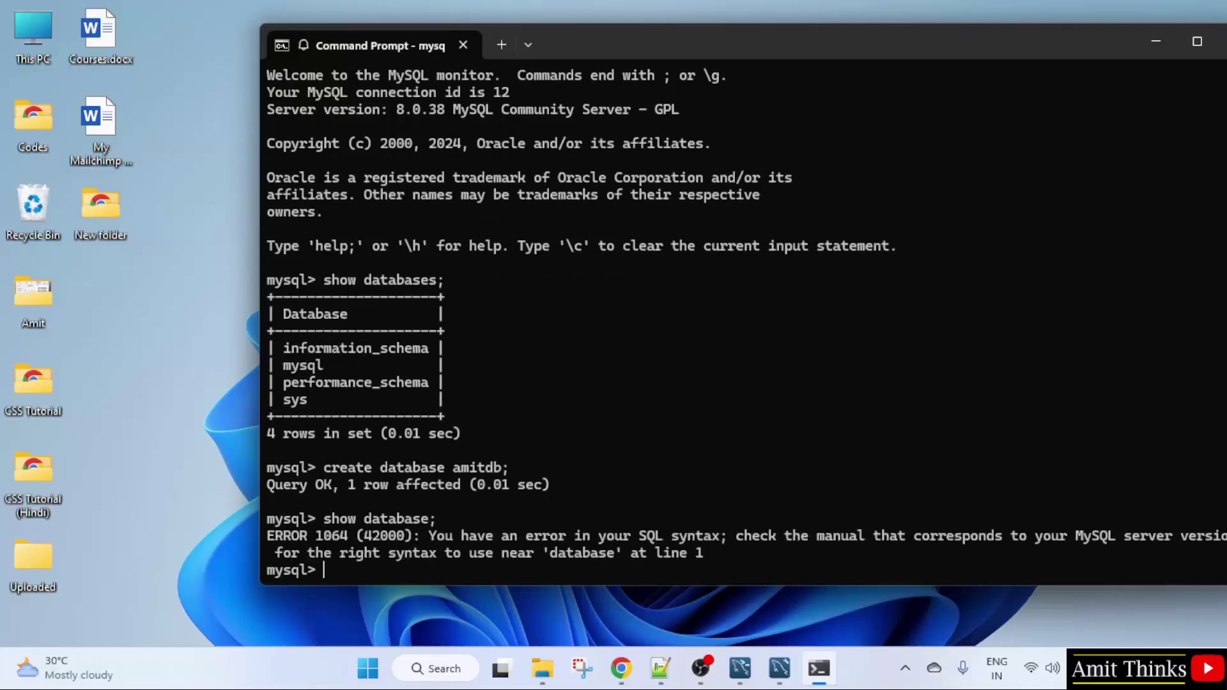
pyautogui.write('show da')
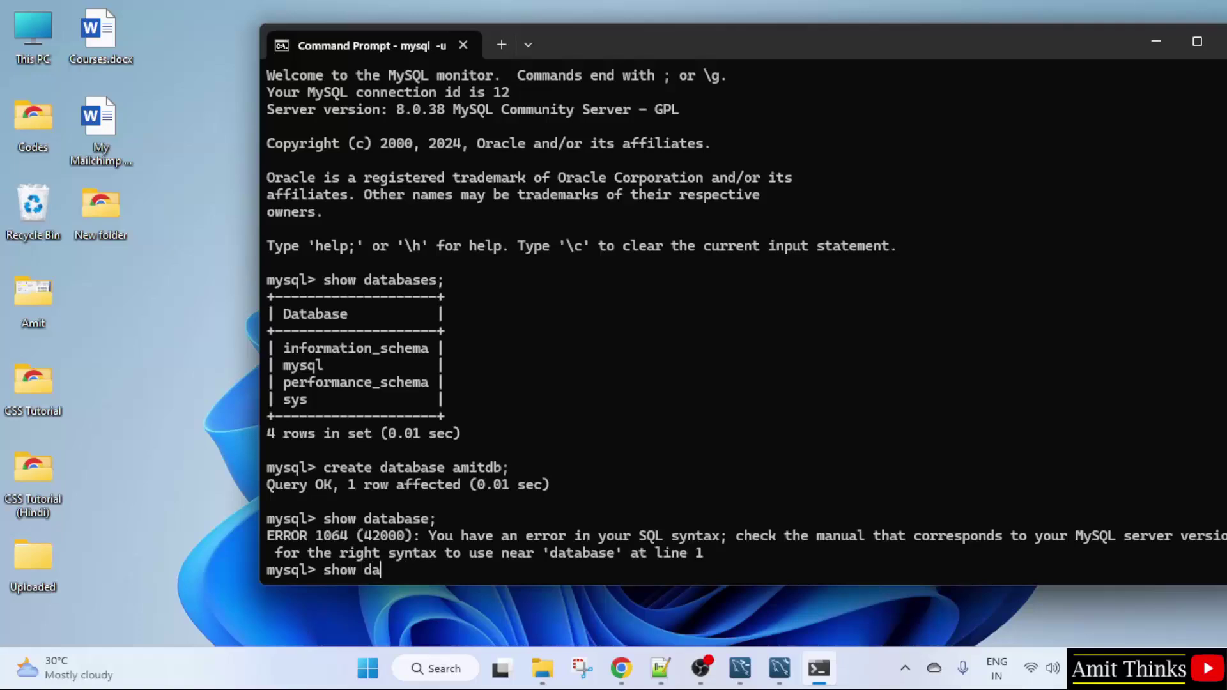
pyautogui.write('tabases;')
pyautogui.press('Return')
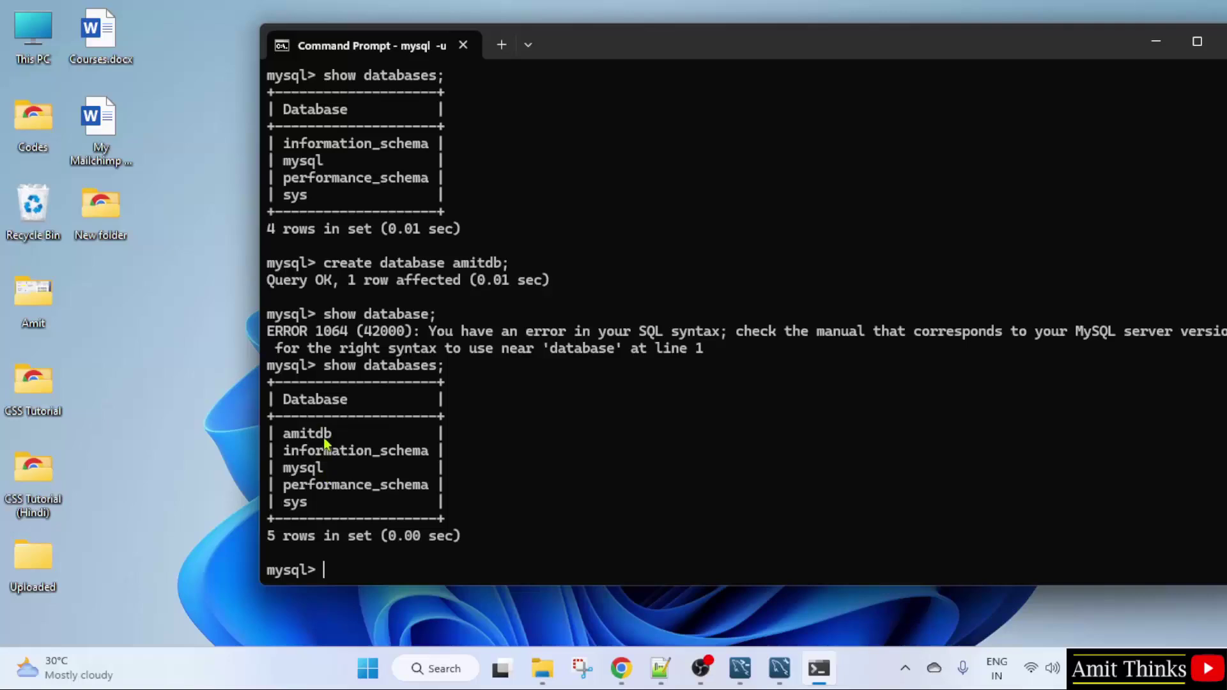
pyautogui.click(1156, 41)
# Step: Connect Workbench to Local instance MySQL80 with the root password saved in the vault, then place the terminal beside it
pyautogui.click(779, 669)
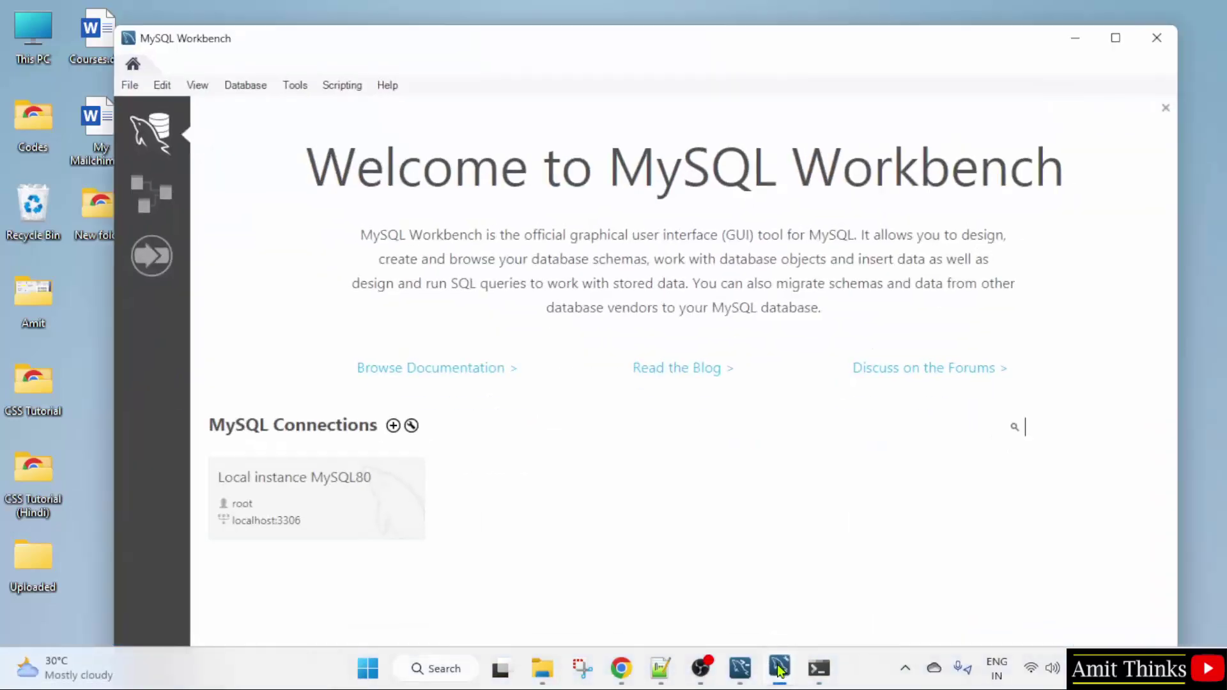
pyautogui.click(330, 514)
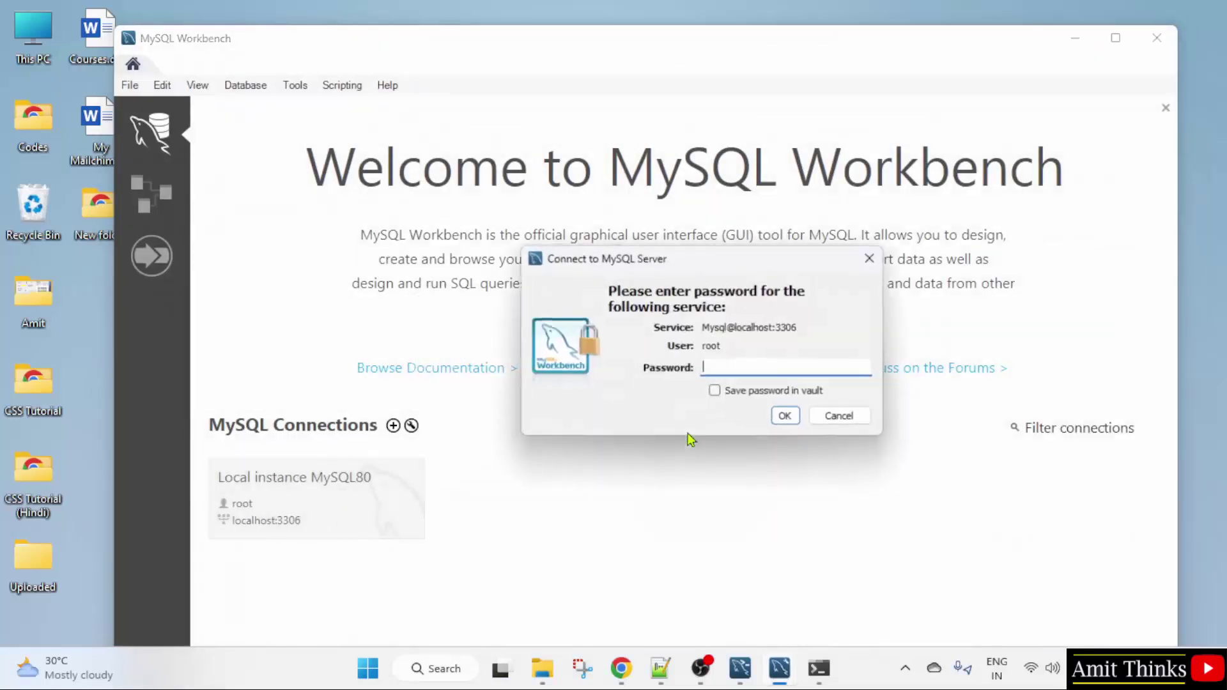
pyautogui.write('*')
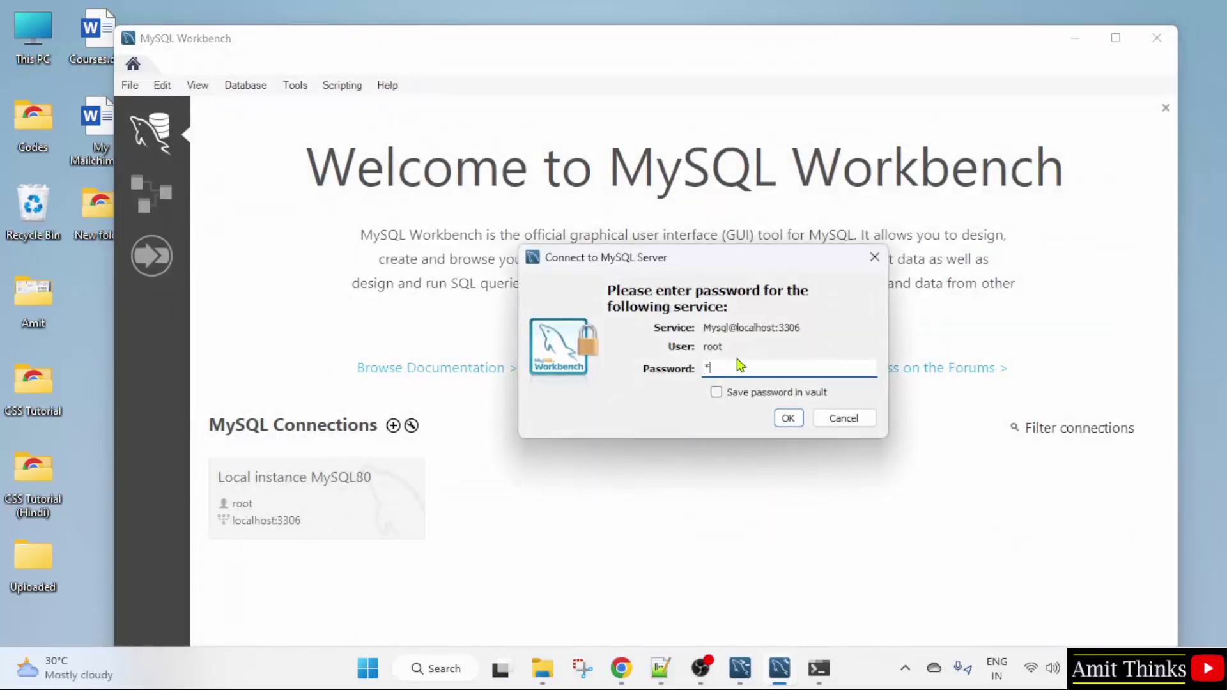
pyautogui.write('***')
pyautogui.write('**')
pyautogui.click(746, 393)
pyautogui.click(789, 419)
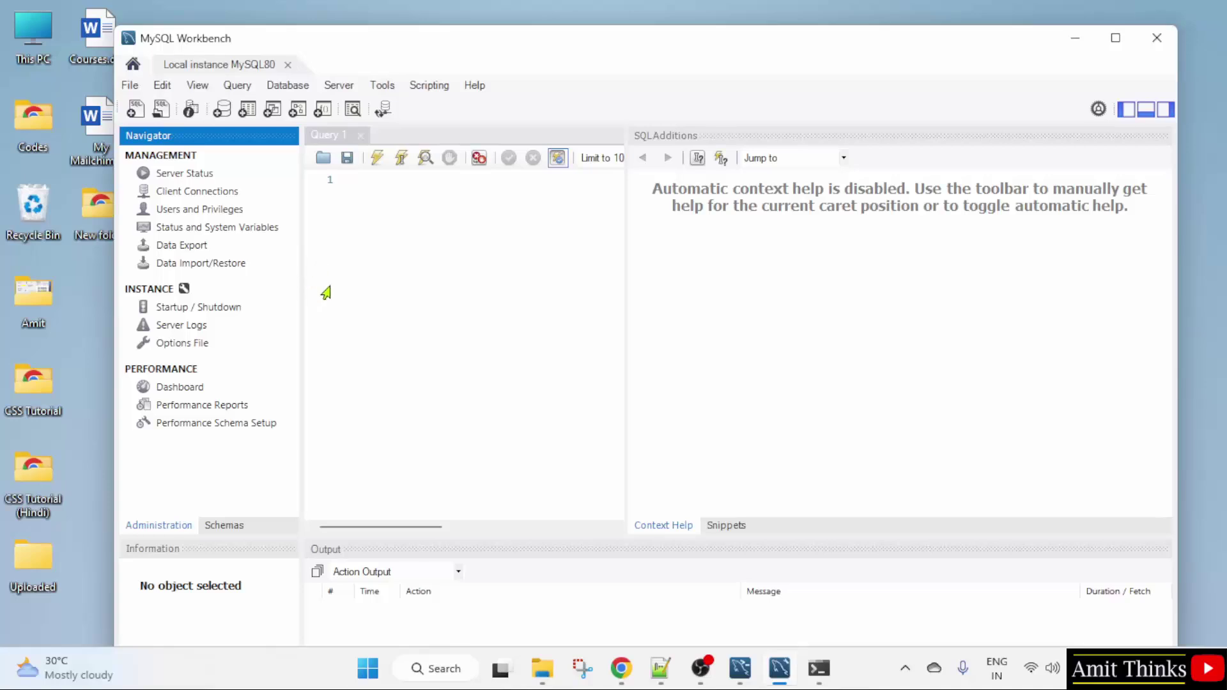
pyautogui.click(831, 680)
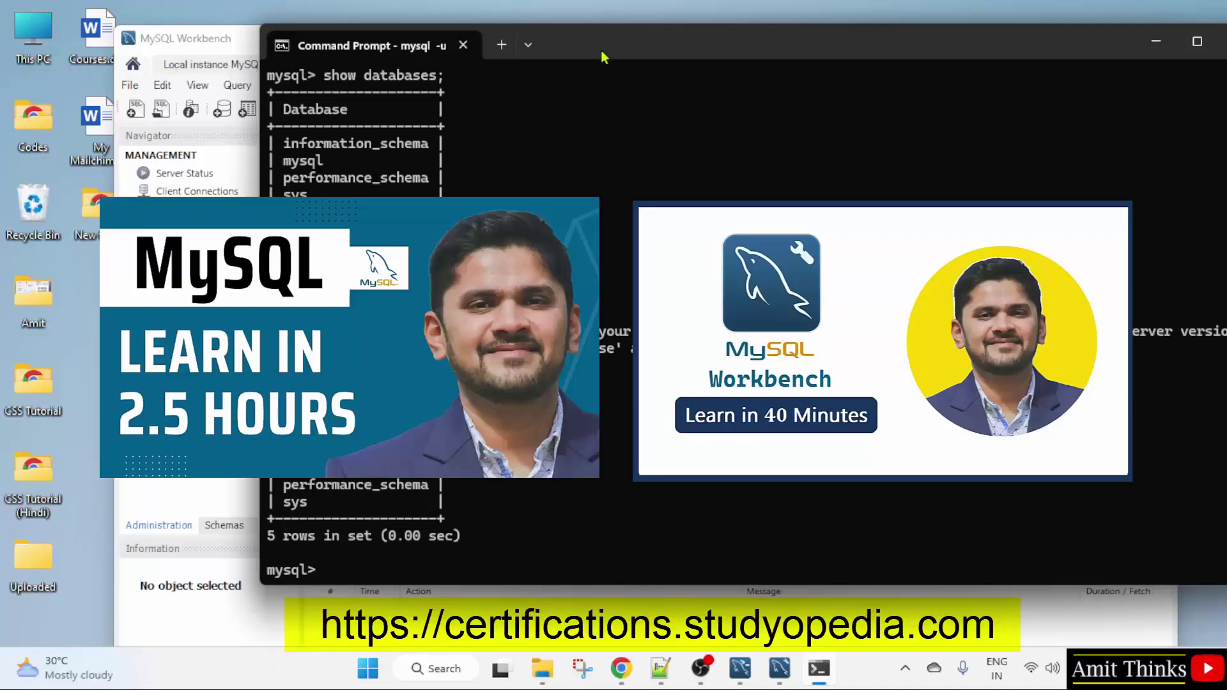
pyautogui.moveTo(604, 54); pyautogui.dragTo(722, 67)
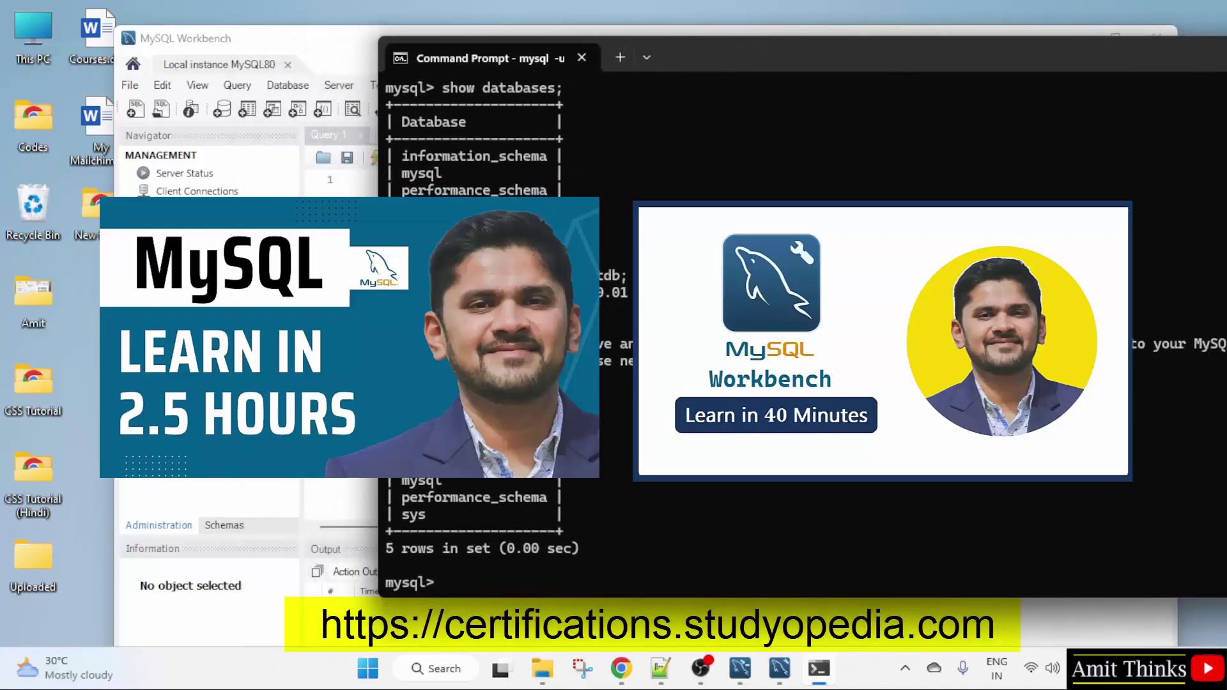